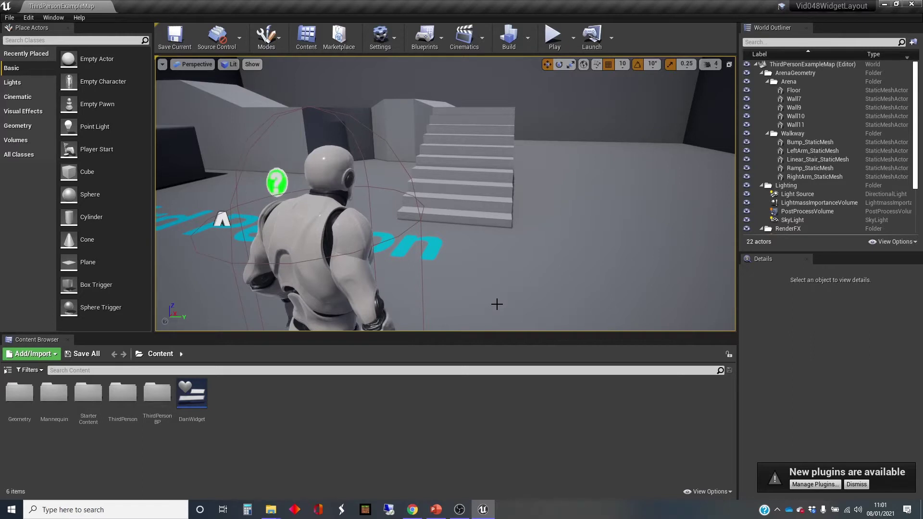
Step: Pull the viewport camera back to show more of the level
mouse_move(523, 279)
right_mouse_down()
mouse_move(523, 296)
mouse_move(523, 279)
right_mouse_up()
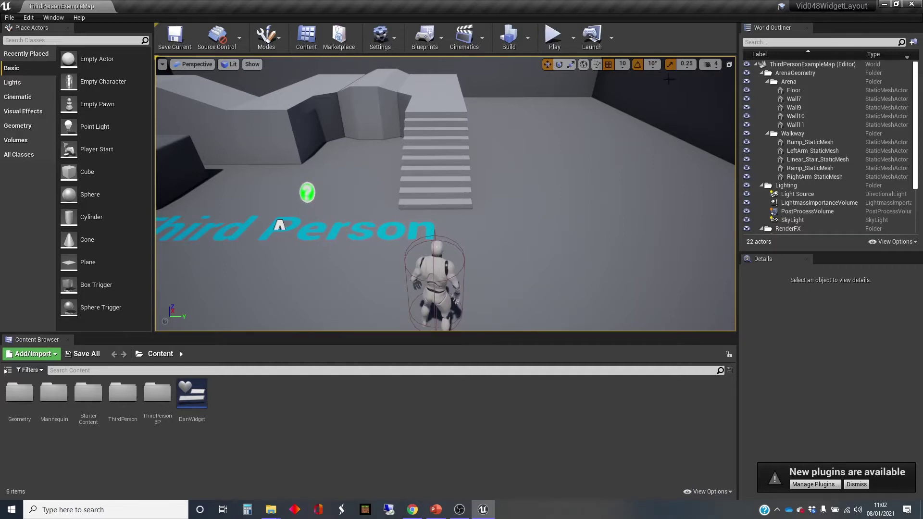
Step: Play the level, run the character around the stairs and pickup with WASD, then exit with Esc
left_click(552, 36)
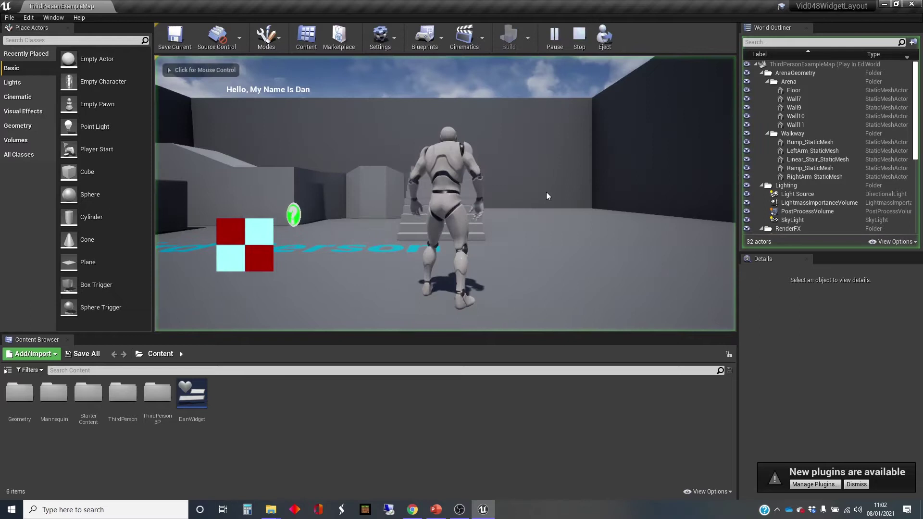
left_click(547, 196)
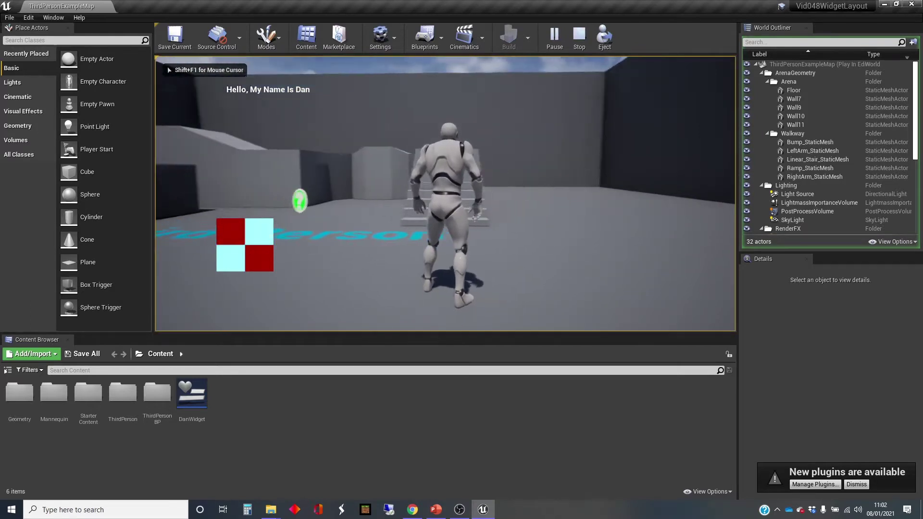
key("w")
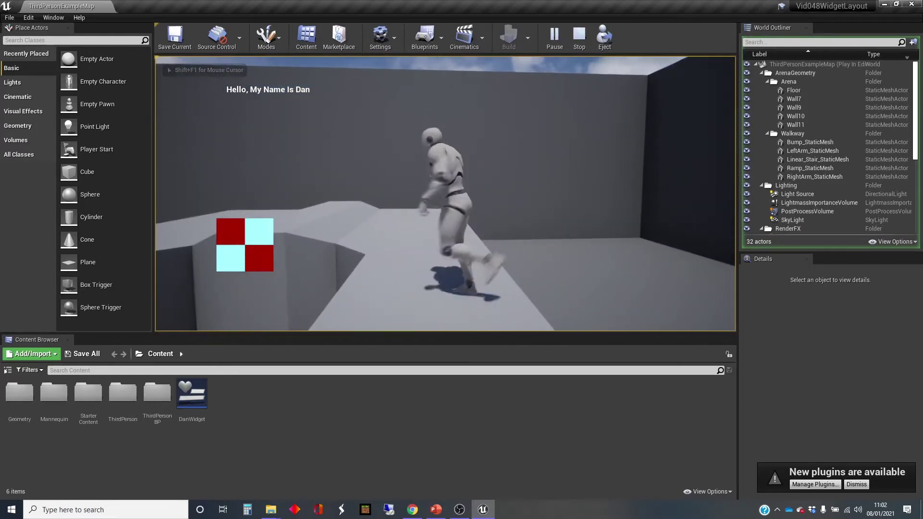
key("s")
key("a")
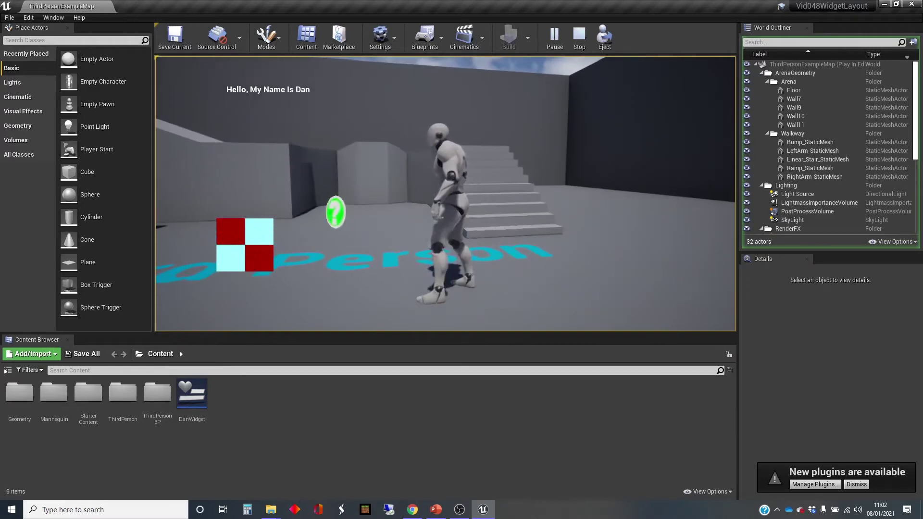
key("w")
key("s")
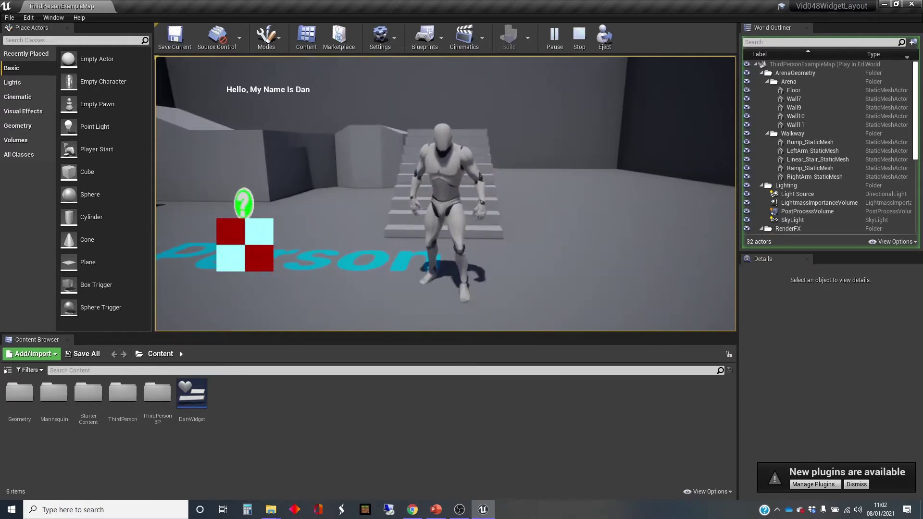
key("Escape")
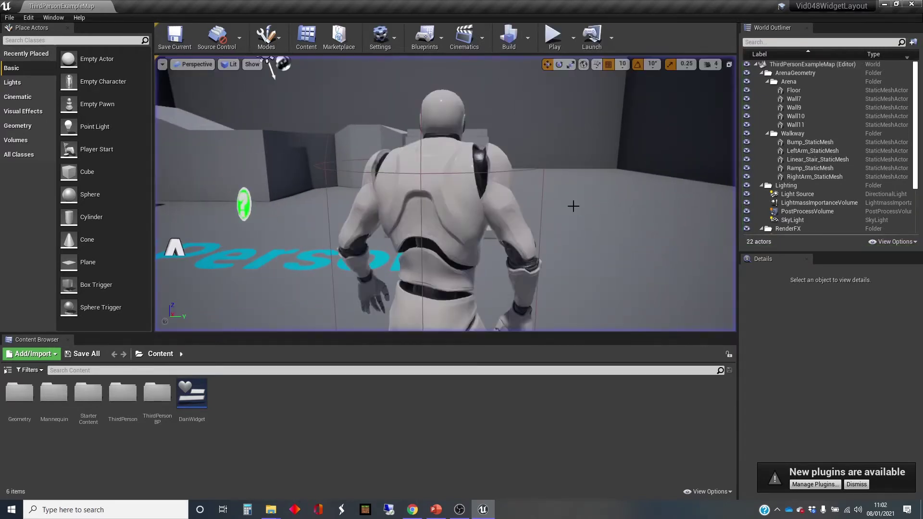
Step: Open the DanWidget blueprint from the Content Browser and maximize its editor
double_click(208, 388)
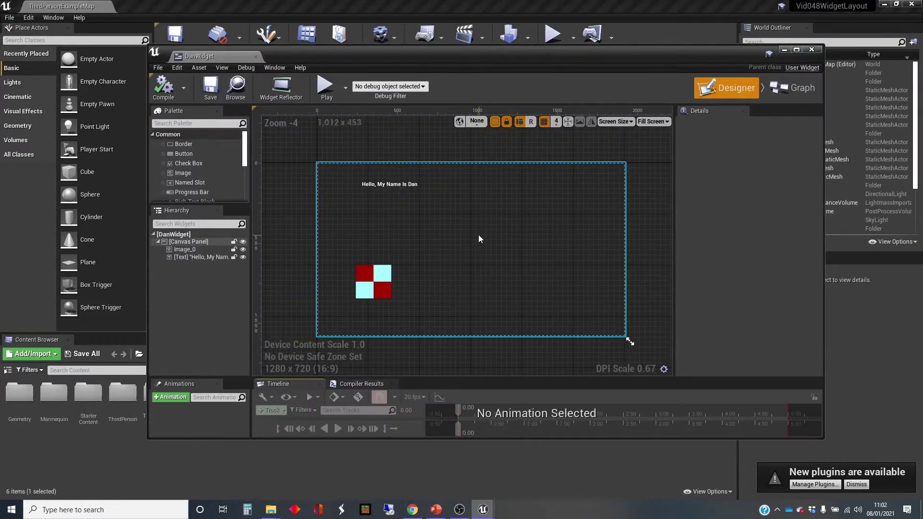
left_click(795, 49)
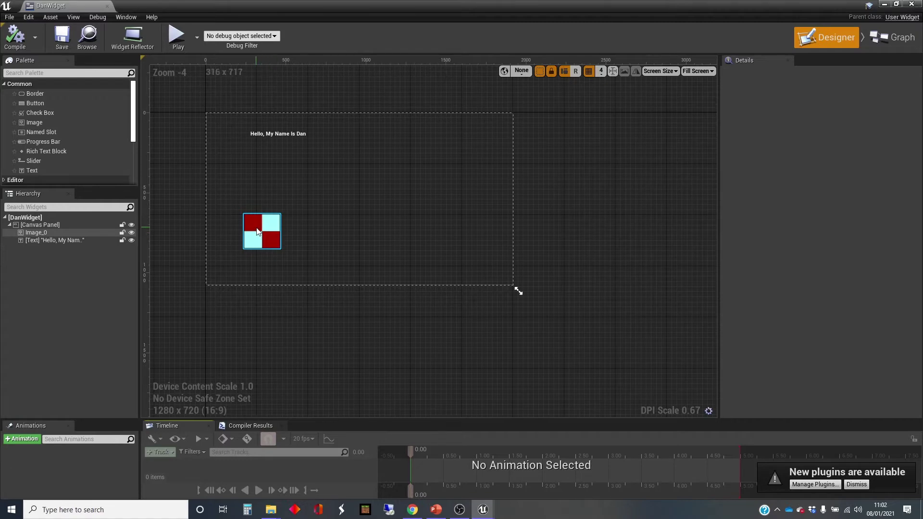
Step: Nudge the checker image and move the 'Hello, My Name Is Dan' text toward the top-left
left_click_drag(260, 231, 366, 206)
left_click(301, 135)
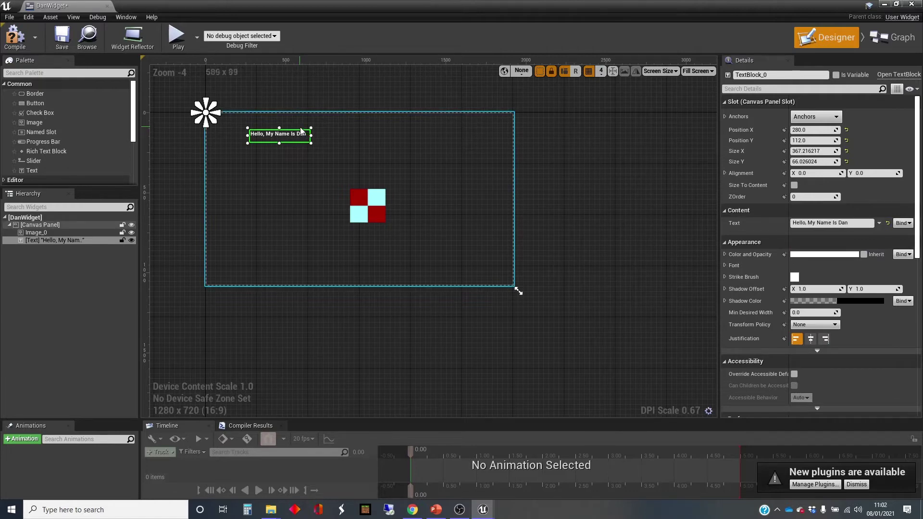
left_click(300, 134)
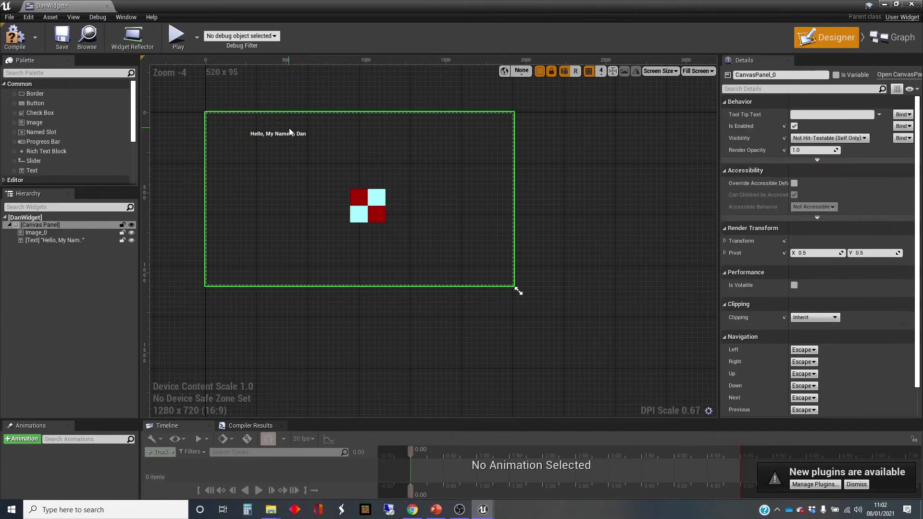
left_click(297, 135)
left_click_drag(297, 135, 264, 127)
Step: Reposition Image_0 to 392, 240 and shrink it to about 188×171
left_click_drag(370, 199, 338, 185)
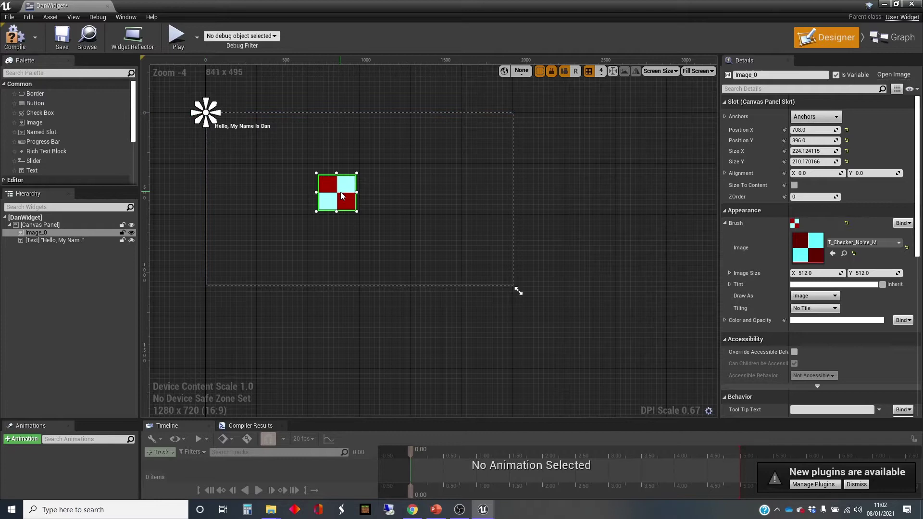
left_click_drag(342, 191, 326, 172)
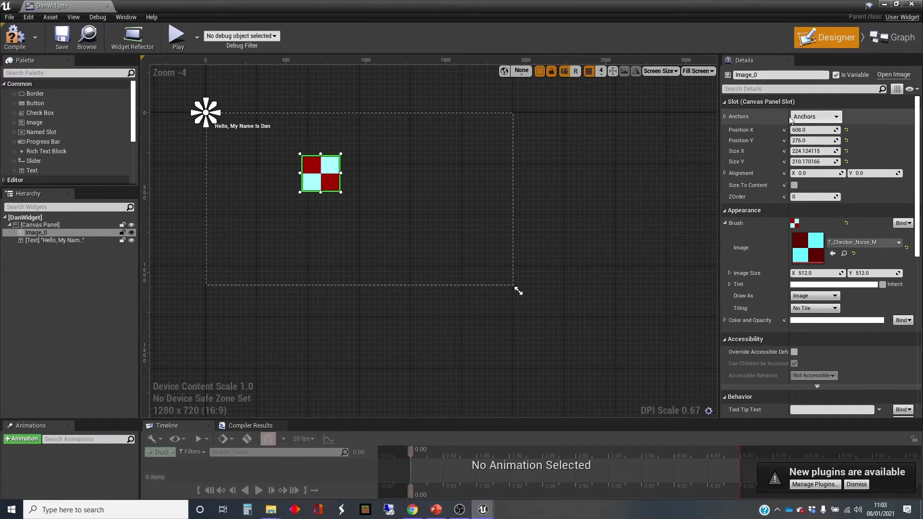
left_click(840, 118)
left_click(838, 119)
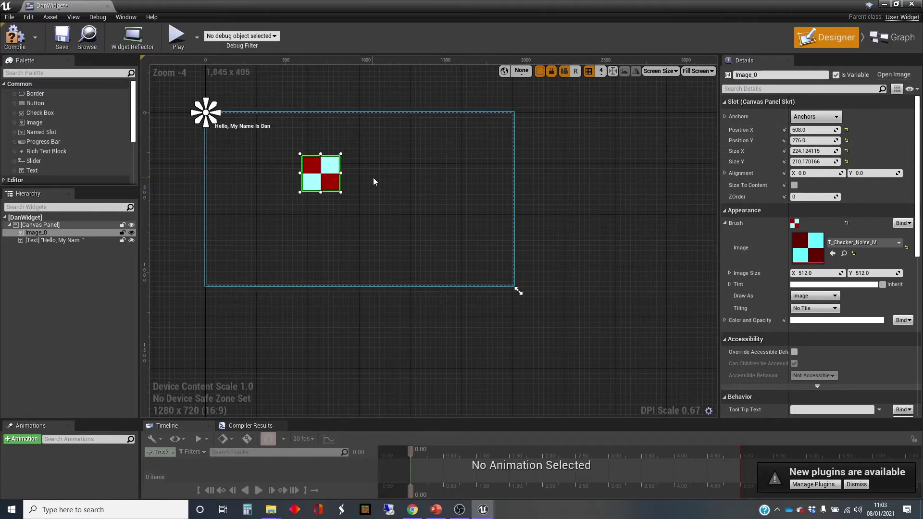
left_click_drag(327, 172, 310, 160)
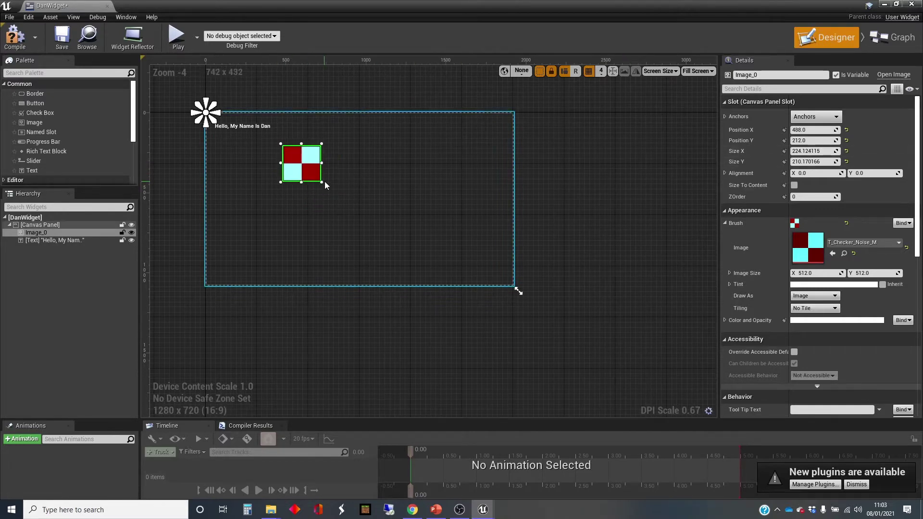
mouse_move(322, 182)
left_mouse_down()
mouse_move(310, 166)
mouse_move(336, 184)
mouse_move(316, 176)
left_mouse_up()
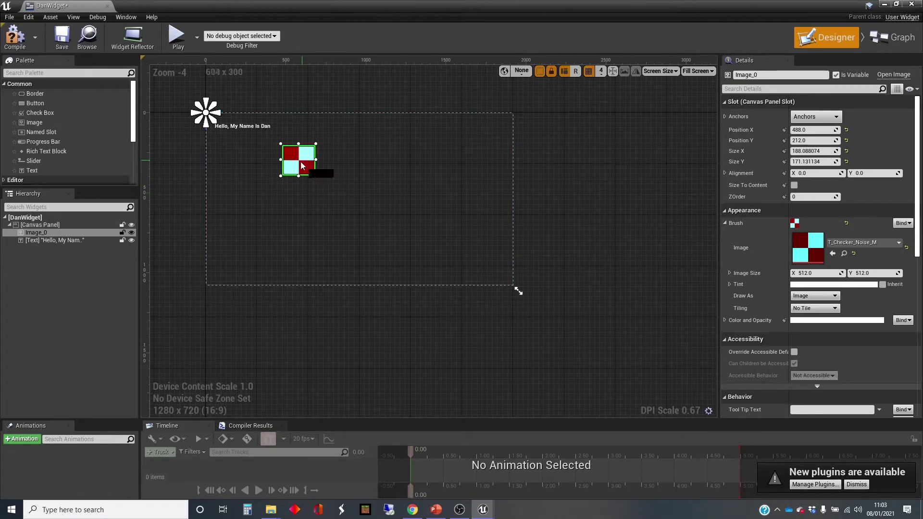
left_click_drag(301, 161, 285, 165)
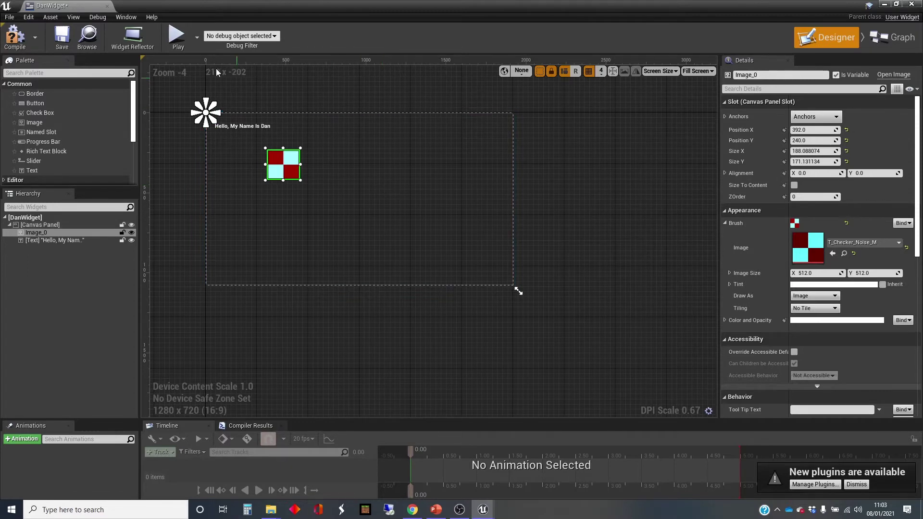
Step: Compile DanWidget and play the level in a New Editor Window (PIE)
left_click(12, 30)
left_click(885, 6)
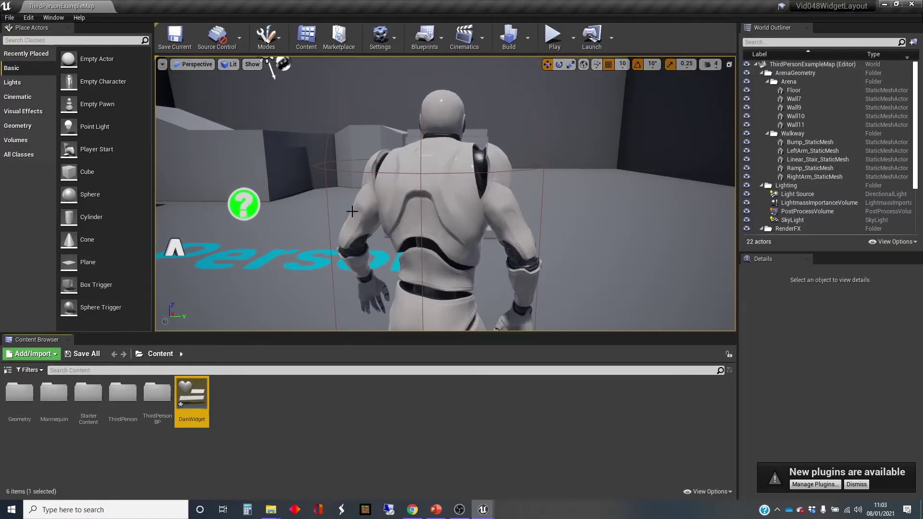
left_click(574, 42)
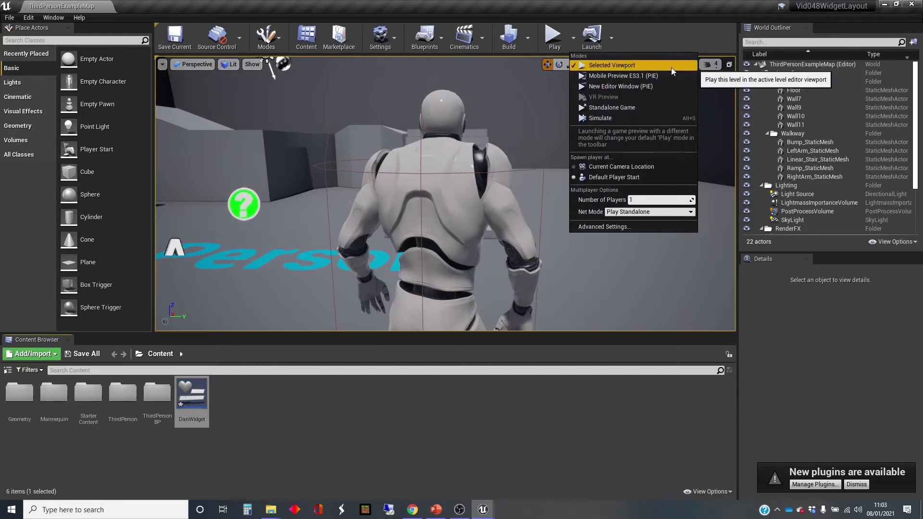
left_click(639, 85)
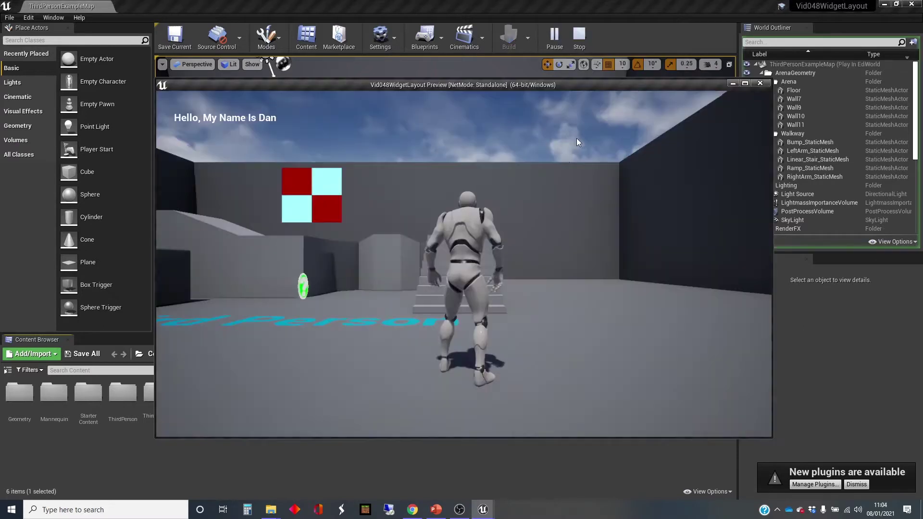
Step: Look around in the preview, stop the session, and start a new preview window
left_click(535, 192)
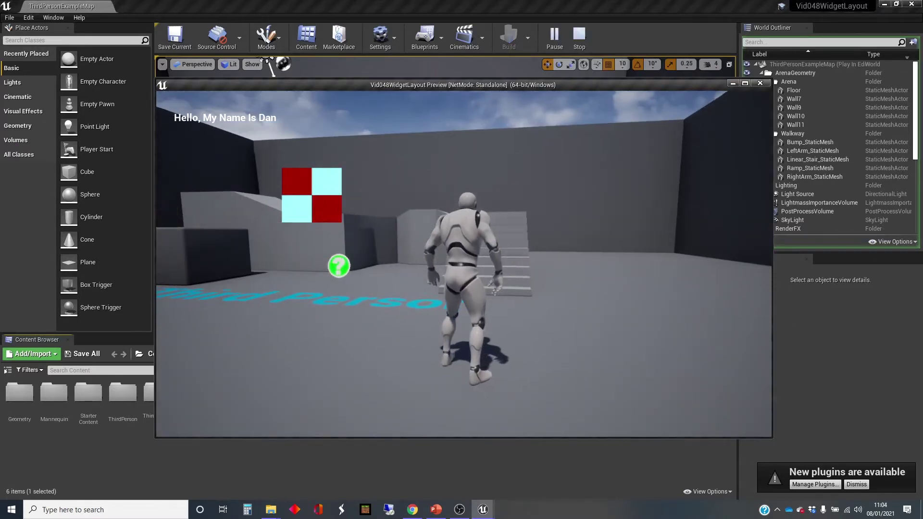
key("alt+Tab")
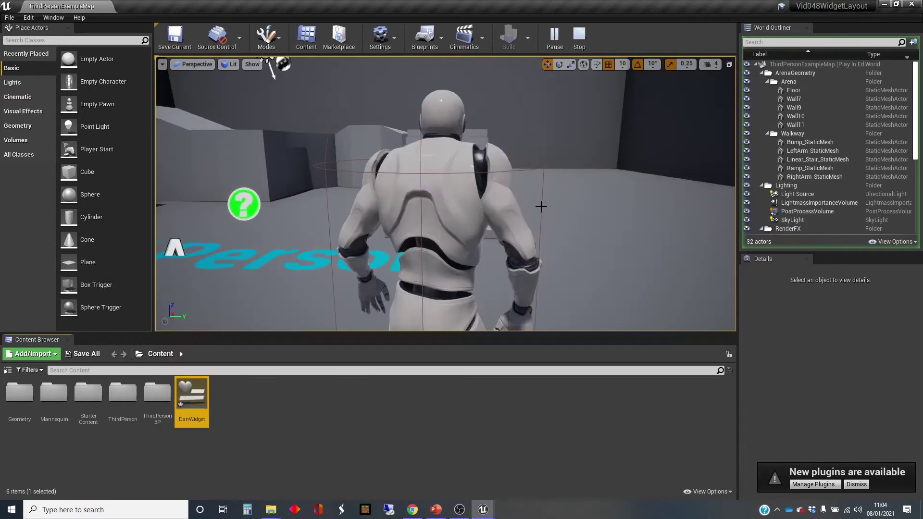
left_click(579, 36)
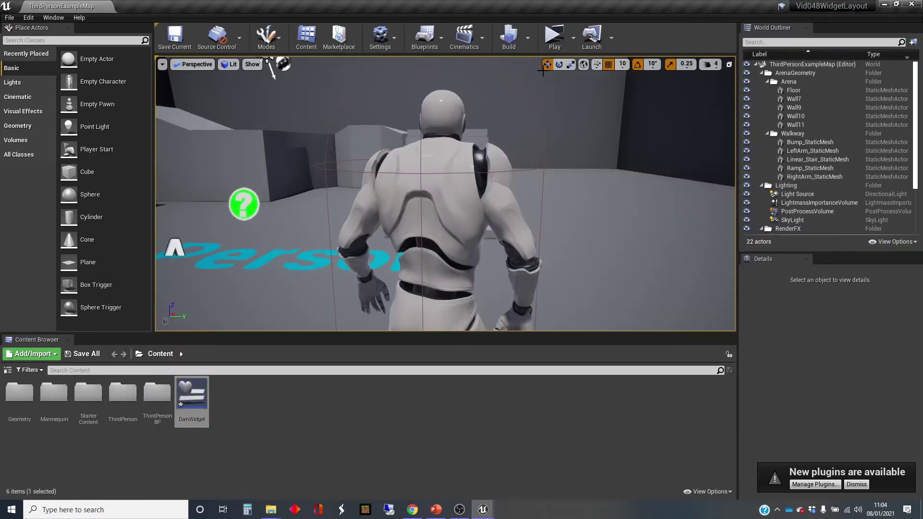
left_click(548, 42)
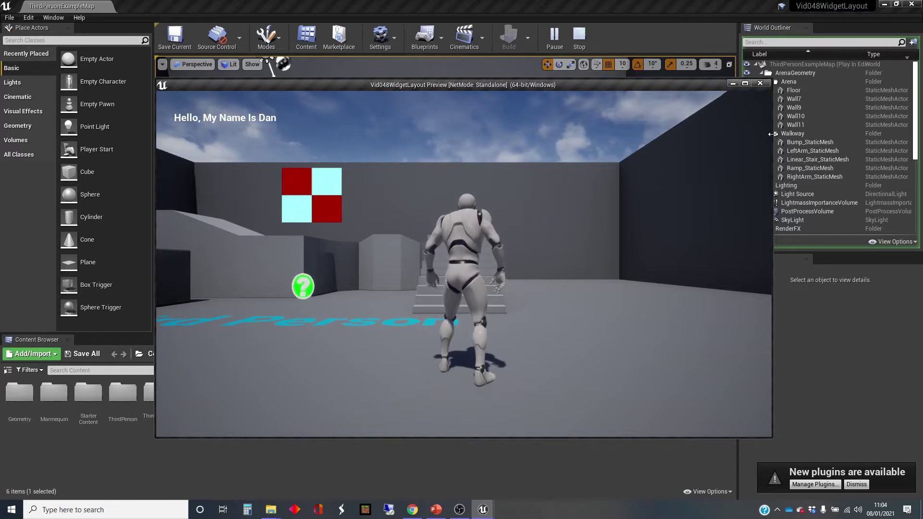
Step: Resize the game preview window narrower and smaller to check the widget's placement
left_click_drag(772, 134, 771, 134)
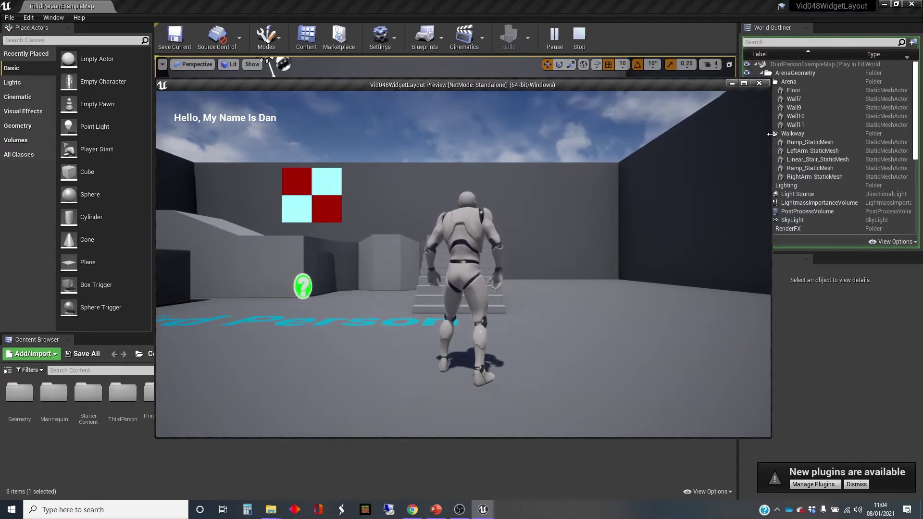
left_click_drag(771, 134, 561, 188)
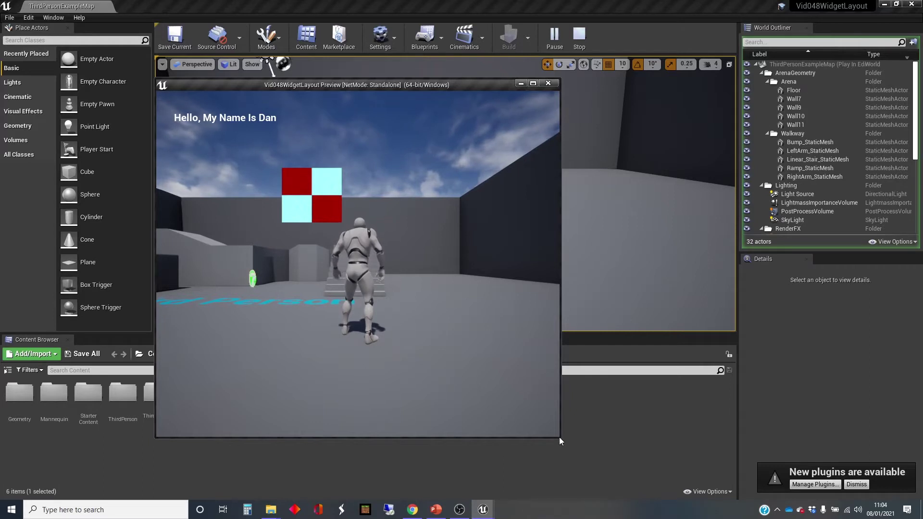
left_click_drag(558, 438, 618, 375)
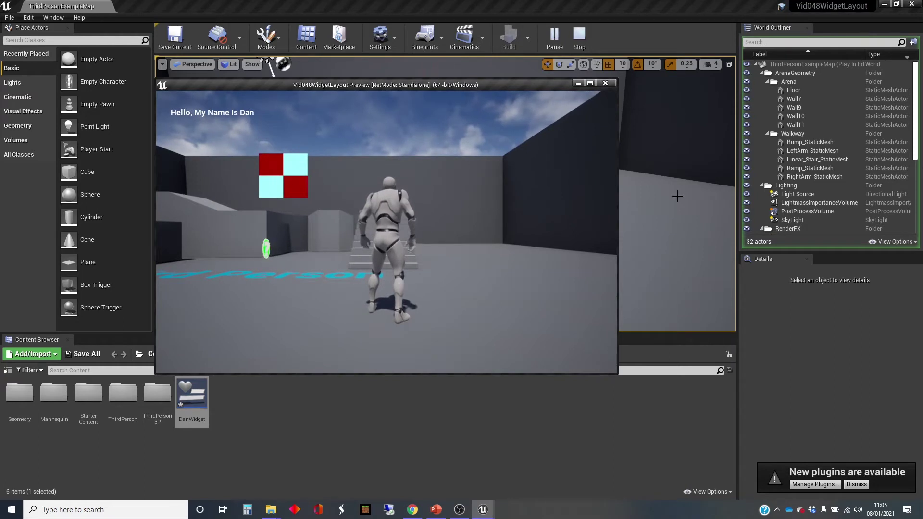
Step: Stop the preview, reopen DanWidget, and anchor Image_0 to the top-right
left_click(610, 85)
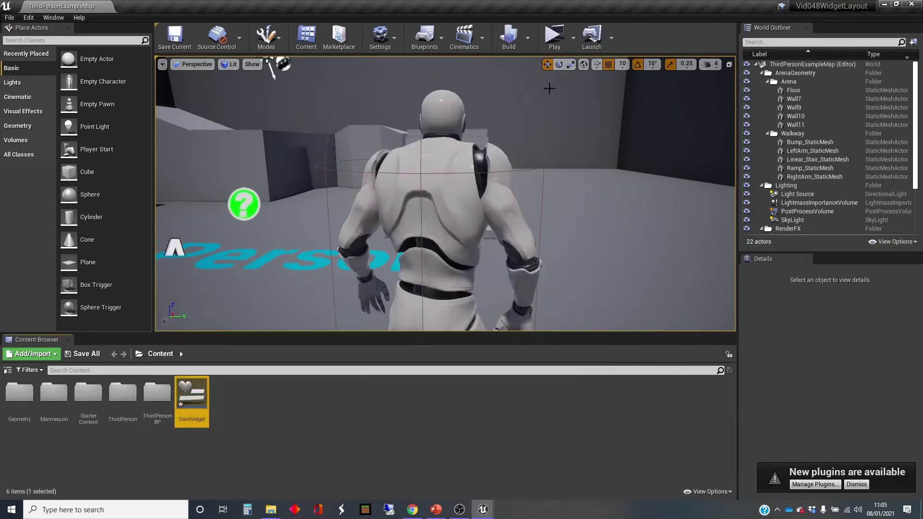
double_click(193, 388)
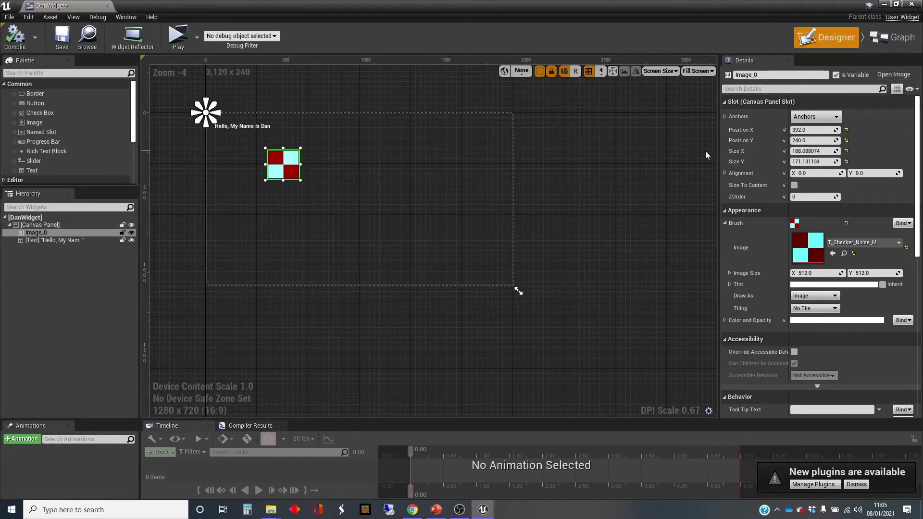
left_click(837, 117)
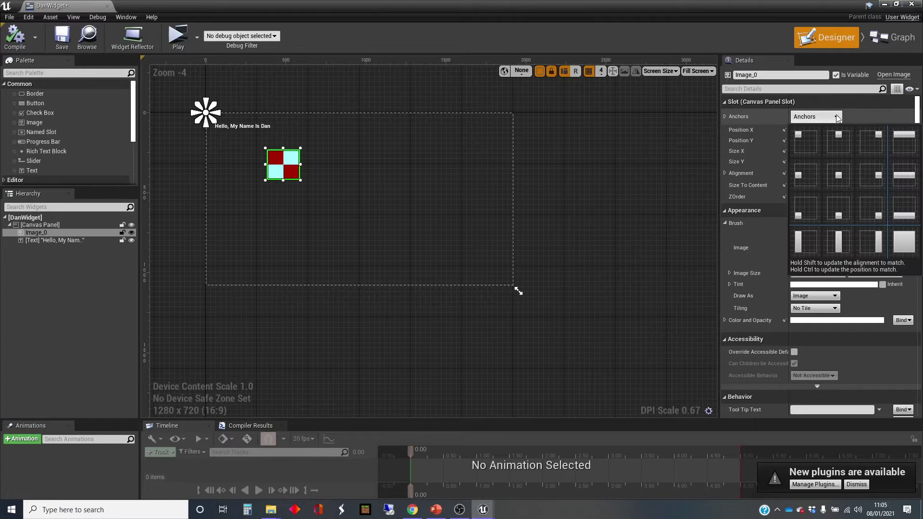
left_click(868, 137)
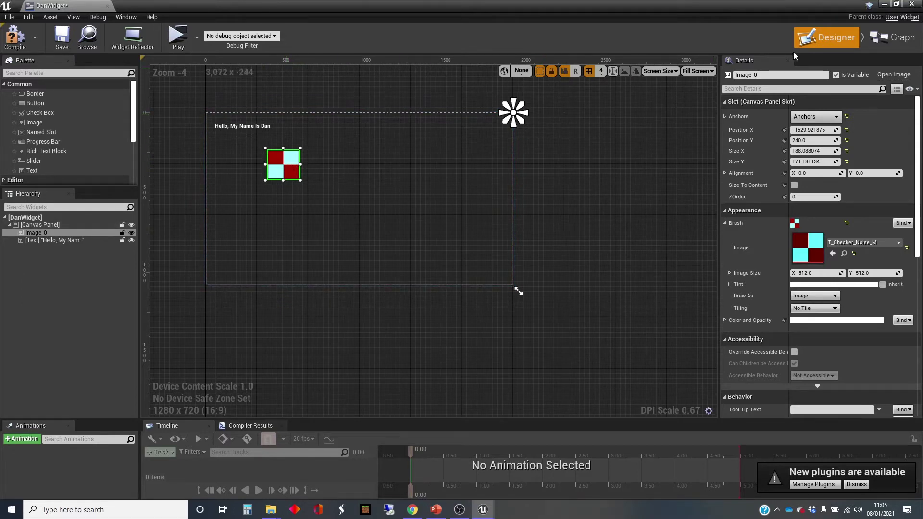
Step: Re-anchor Image_0 bottom-right and place it near that corner at about -313.9, -269.1
left_click(837, 118)
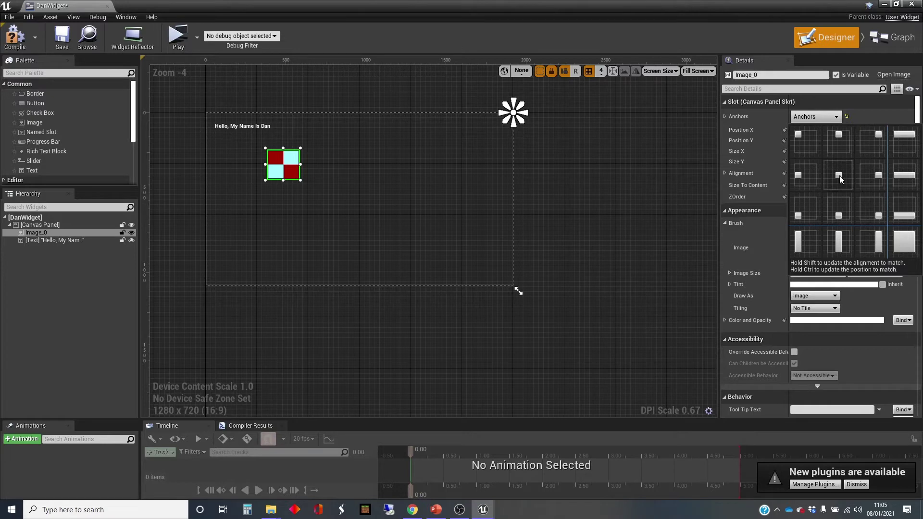
left_click(875, 200)
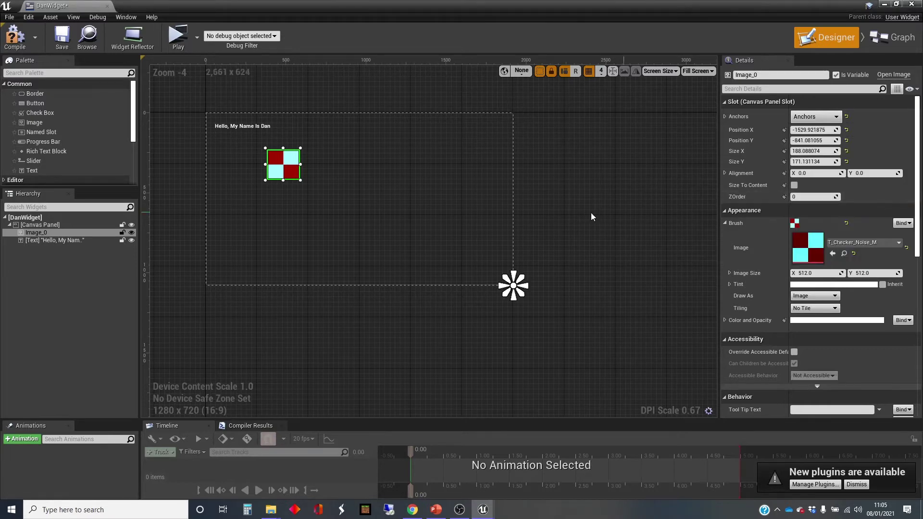
left_click_drag(290, 163, 486, 256)
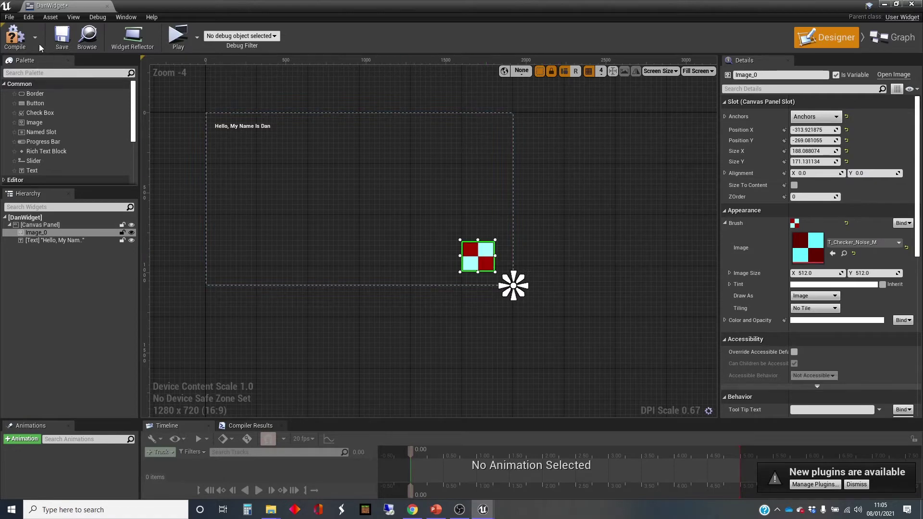
Step: Compile DanWidget and shrink the preview window to test the bottom-right anchoring
left_click(14, 37)
left_click(885, 5)
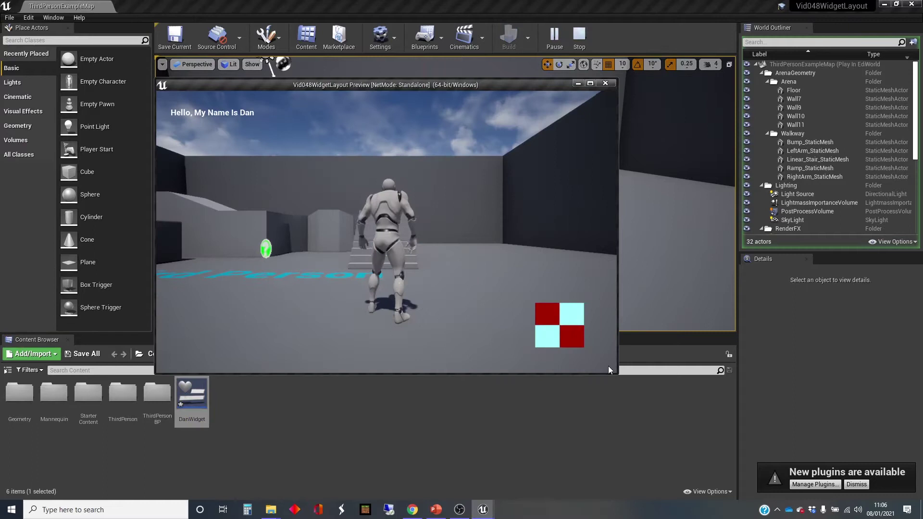
left_click_drag(617, 373, 540, 348)
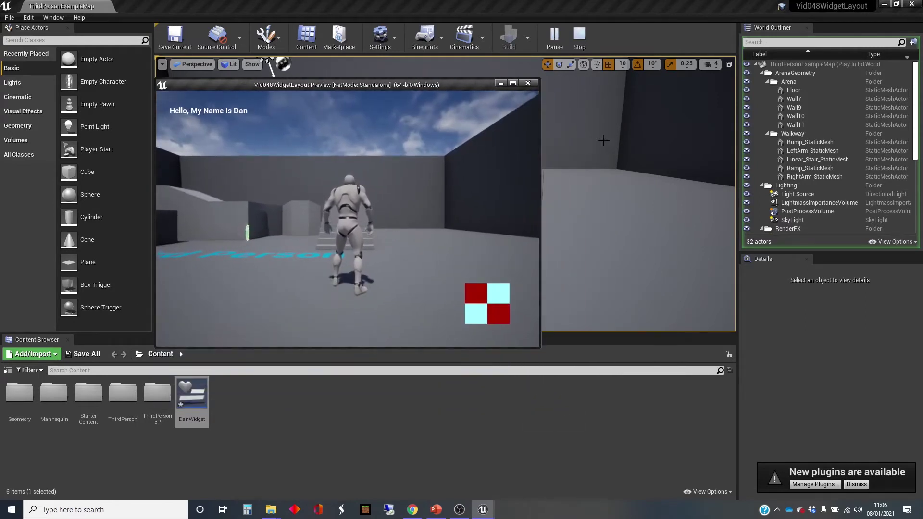
Step: Stop the preview, reopen DanWidget, anchor Image_0 to the centre and drag it over the anchor
left_click(527, 83)
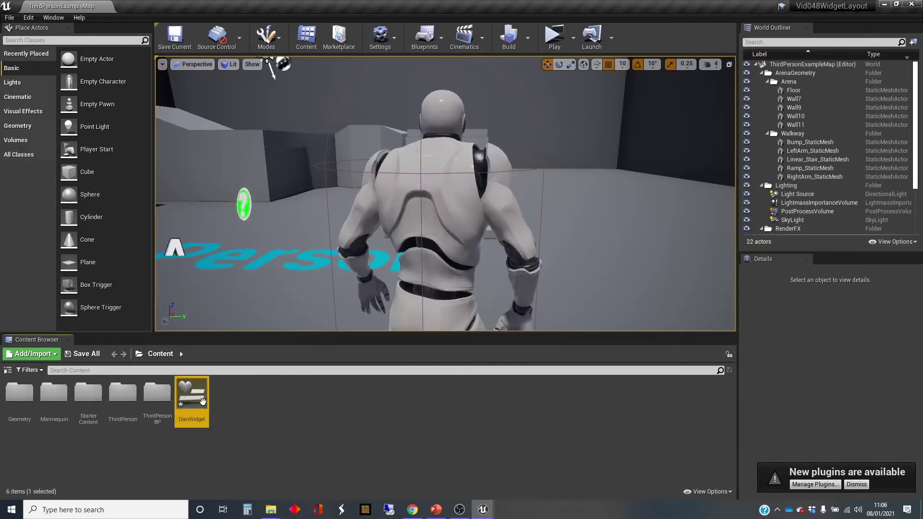
double_click(194, 392)
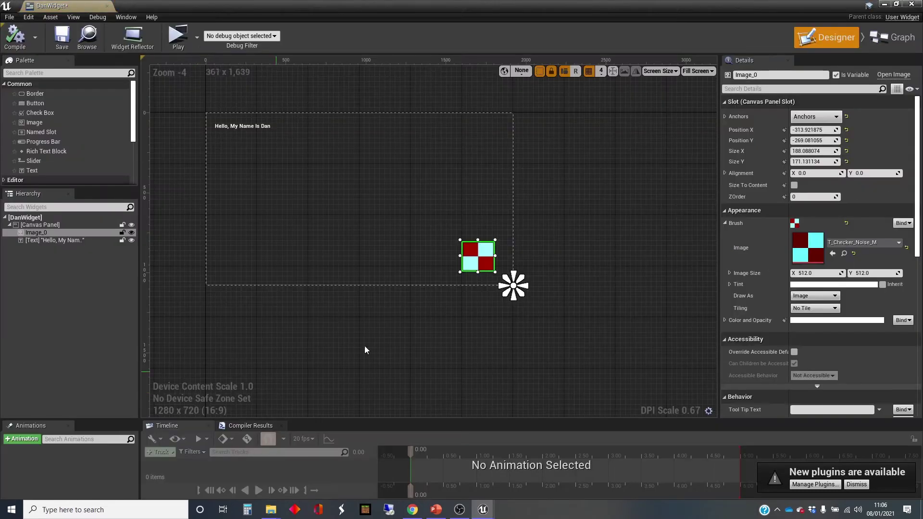
left_click(837, 117)
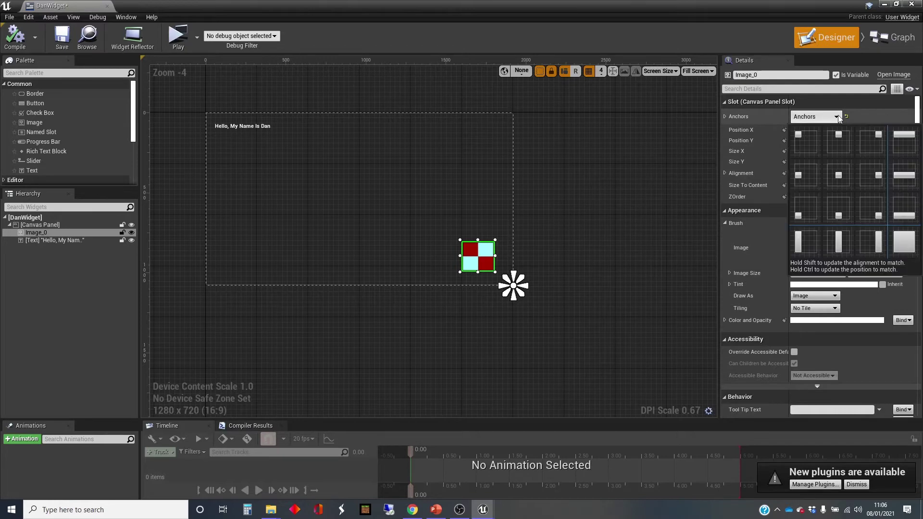
left_click(840, 171)
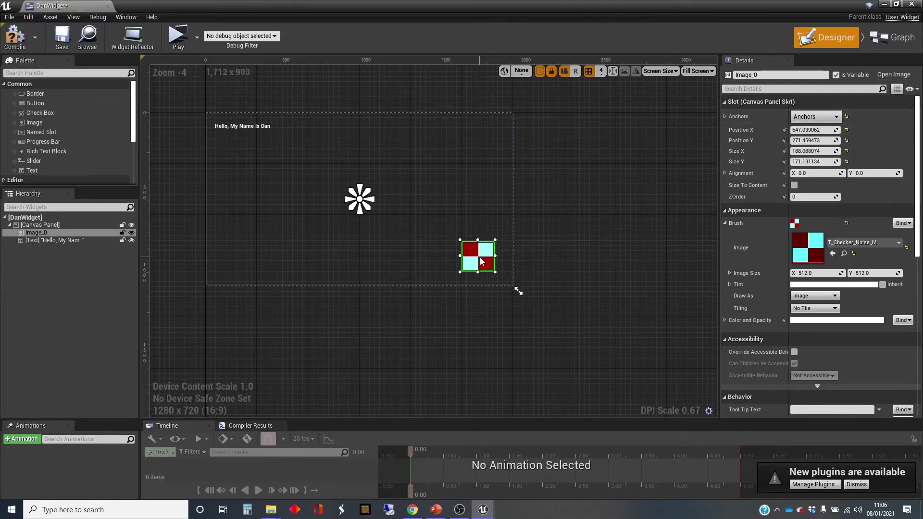
left_click_drag(481, 261, 446, 235)
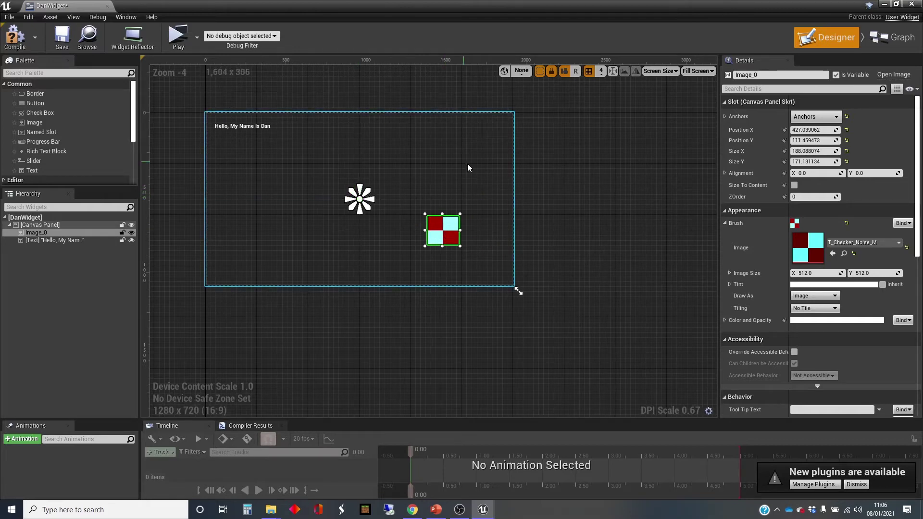
left_click_drag(449, 235, 422, 224)
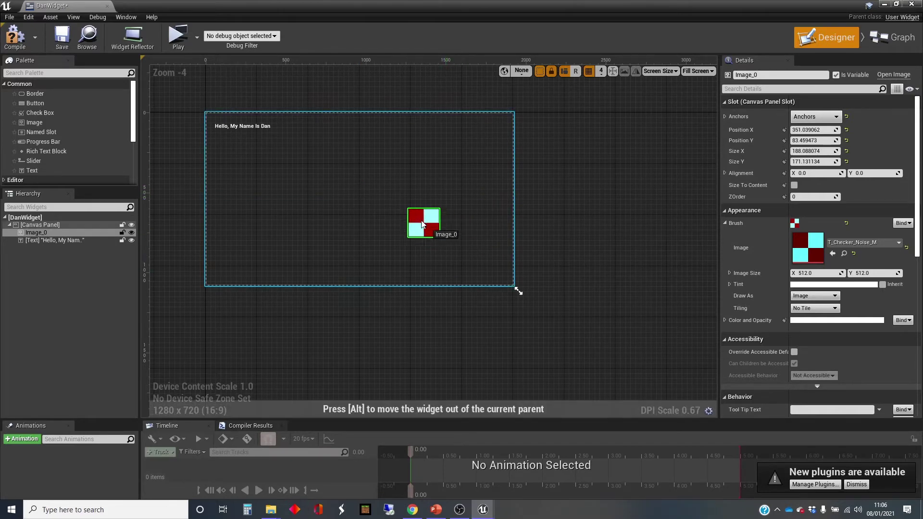
left_click_drag(374, 206, 361, 201)
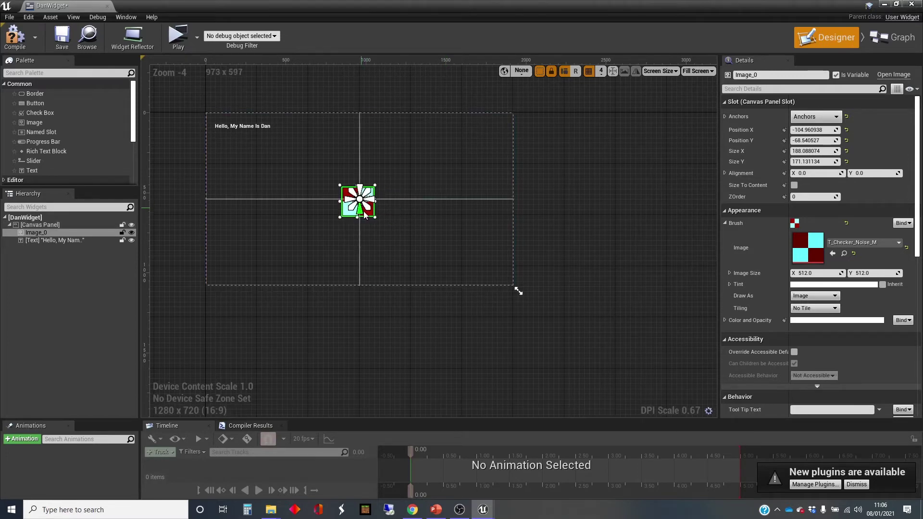
Step: Set Image_0's position to 0, 0 and its alignment to 0.5, 0.5
left_click(822, 130)
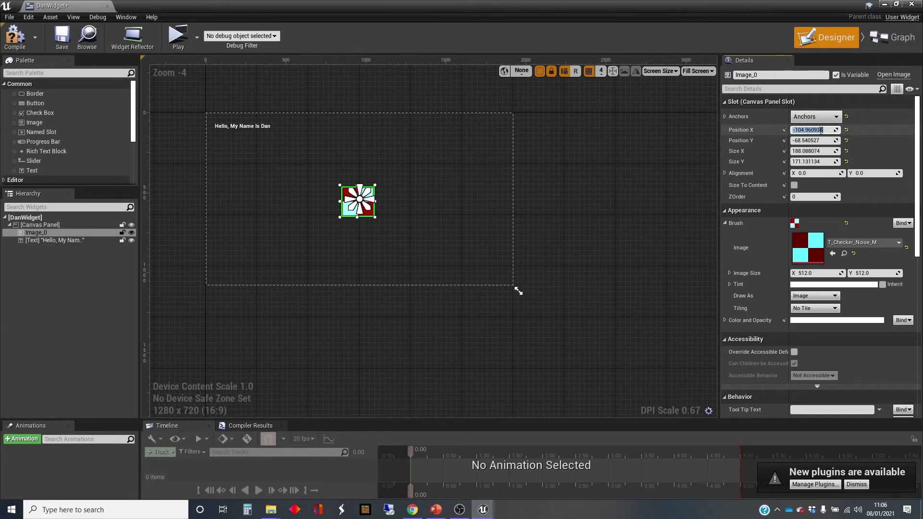
type("0")
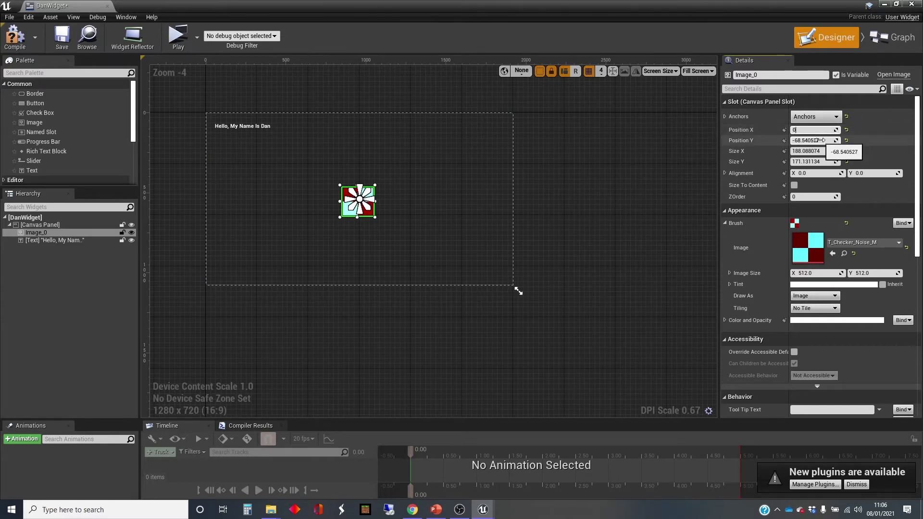
left_click(821, 140)
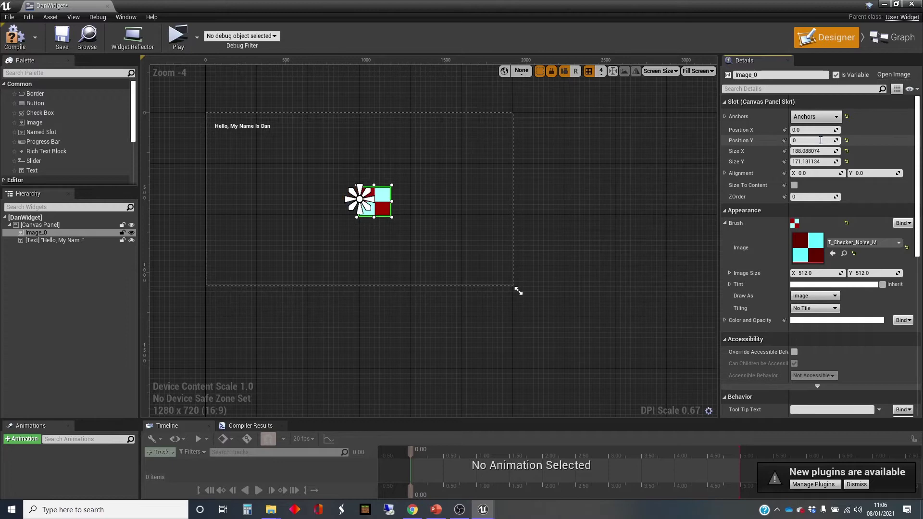
type("0")
key("Return")
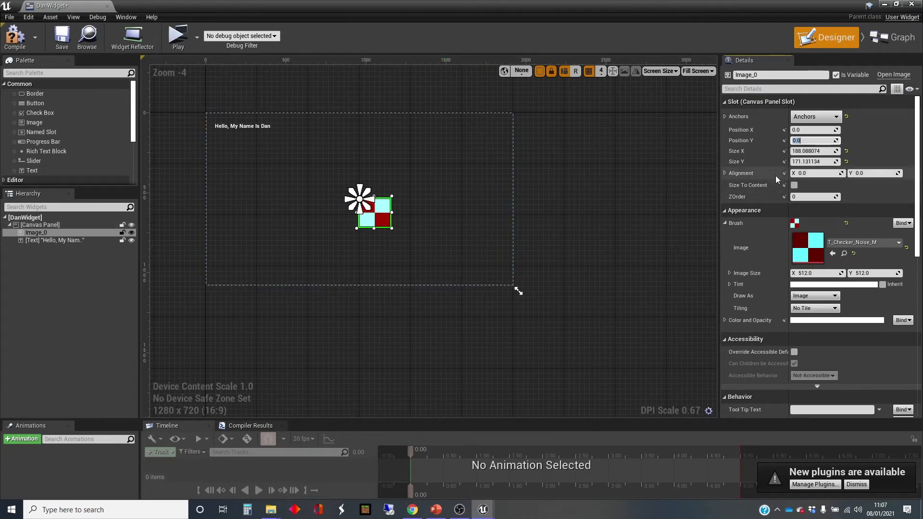
left_click(811, 173)
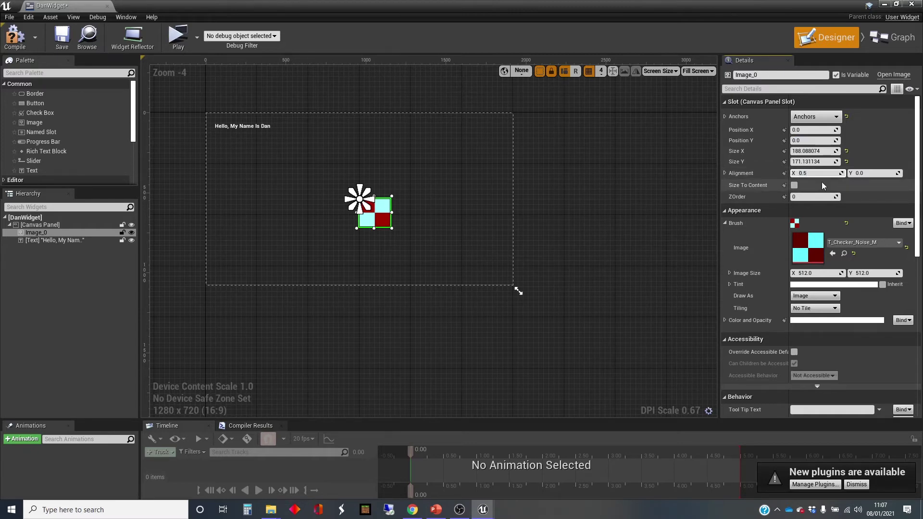
key("Return")
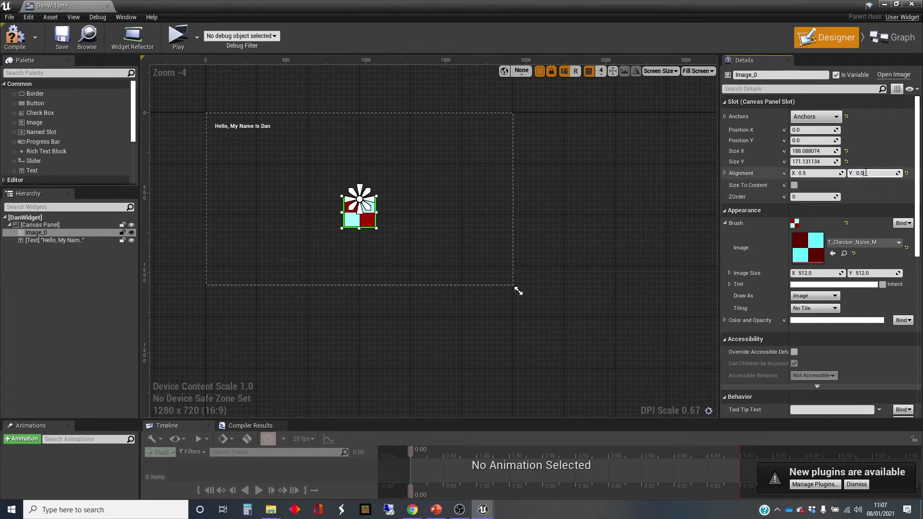
key("Return")
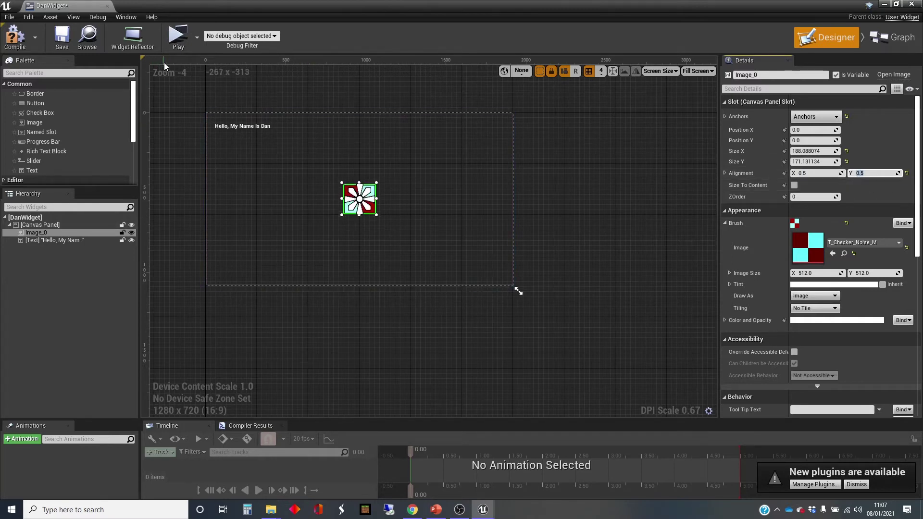
Step: Compile DanWidget, preview it, shrink the window to confirm the centred image, then close it
left_click(24, 37)
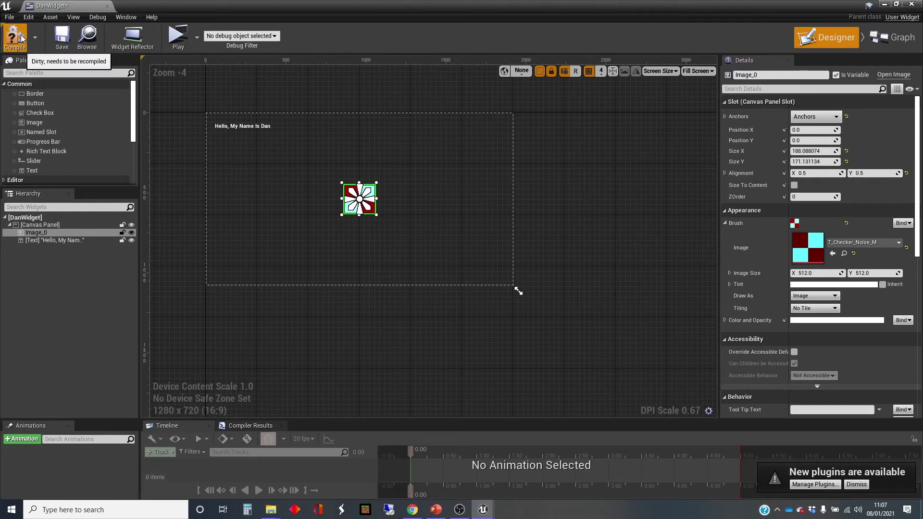
left_click(180, 47)
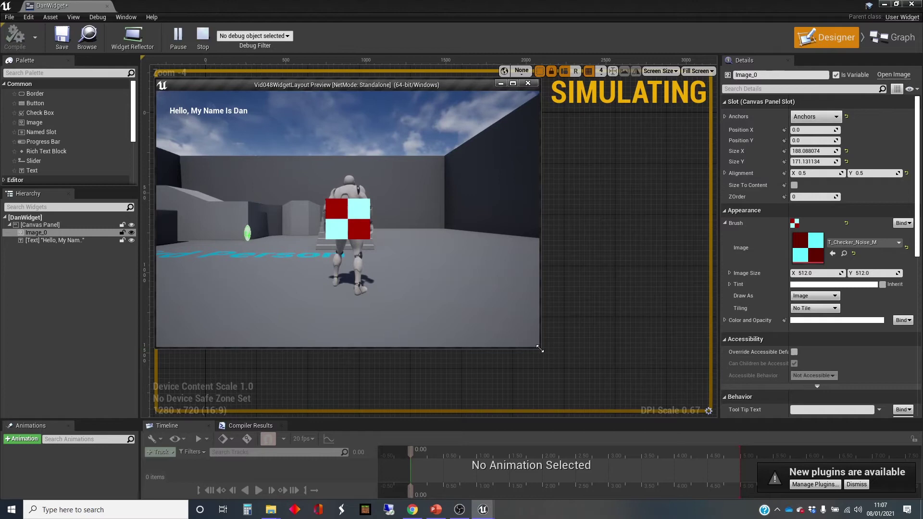
left_click_drag(541, 350, 453, 358)
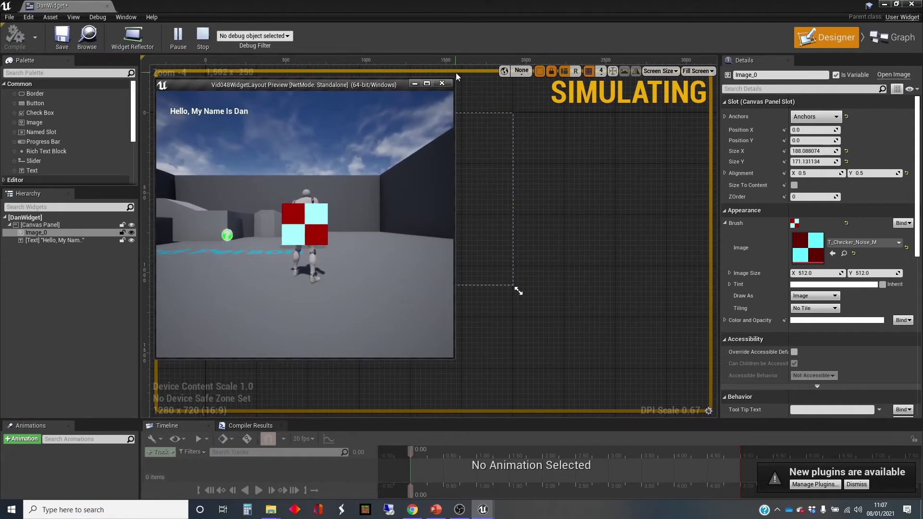
left_click(442, 83)
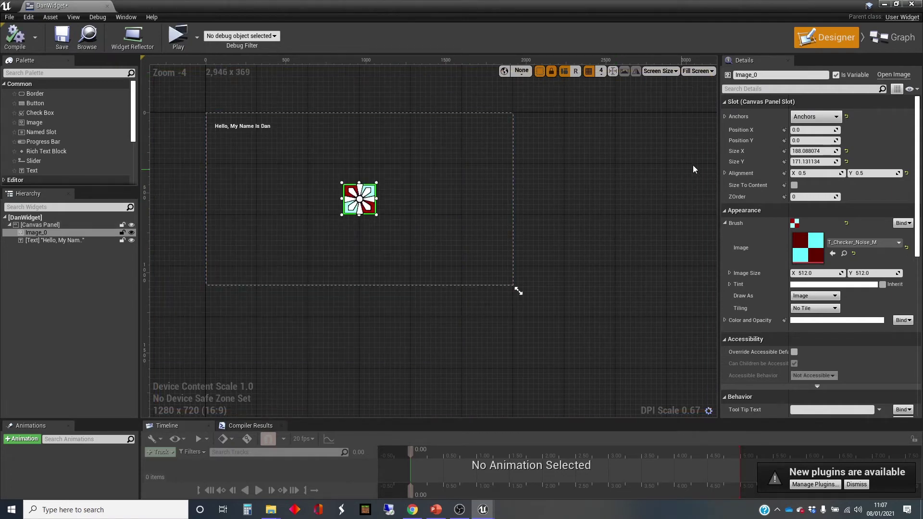
Step: Anchor Image_0 with a stretch preset so it spans the top of the canvas
left_click(837, 118)
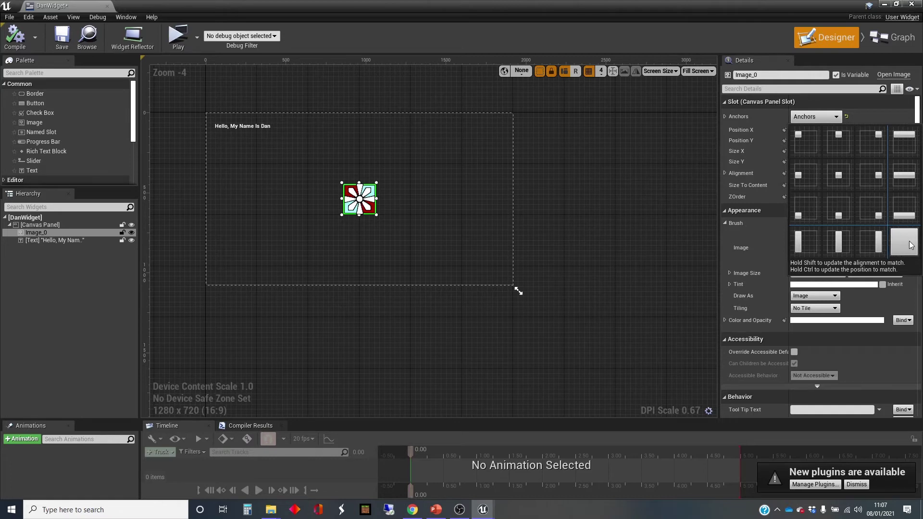
left_click(909, 140)
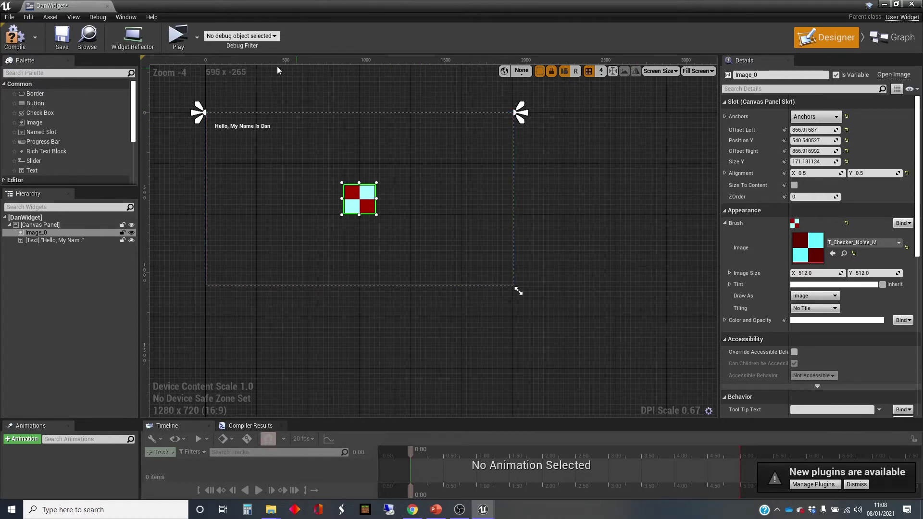
Step: Play the level, widen the preview window to watch the checker image stretch, then stop playing
left_click(175, 41)
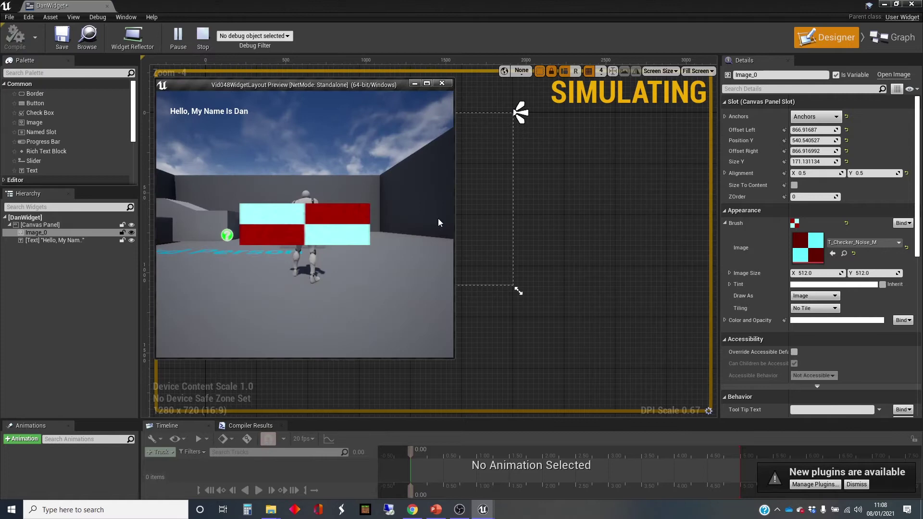
left_click_drag(454, 206, 507, 267)
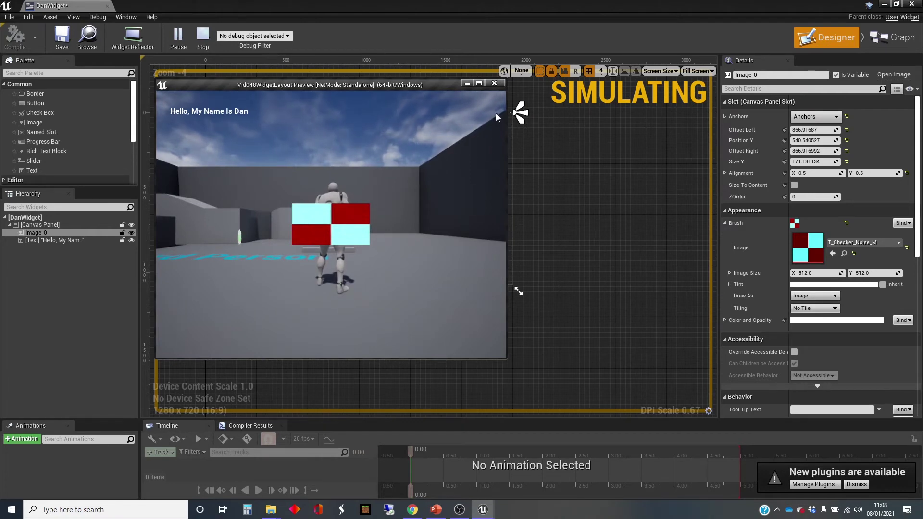
left_click(497, 85)
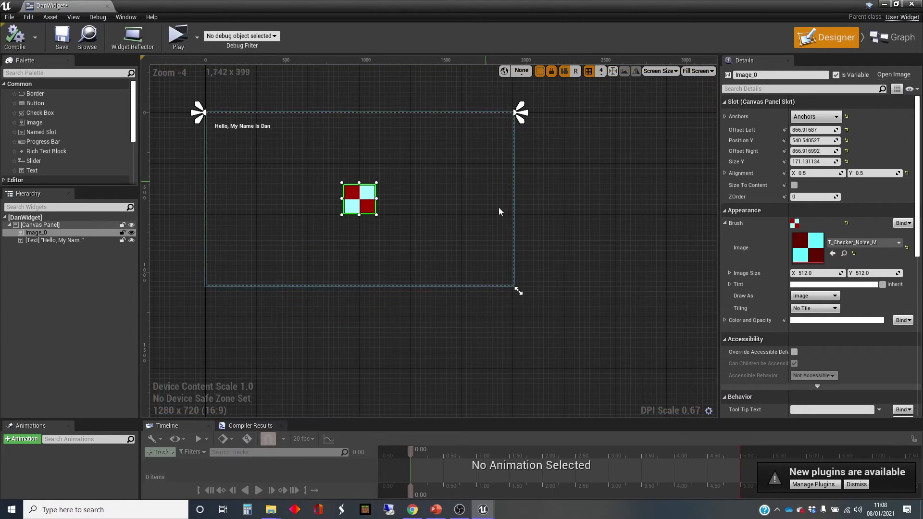
Step: Anchor Image_0 to the bottom-right corner and move it near there, about -207.9, -155.5
left_click(836, 117)
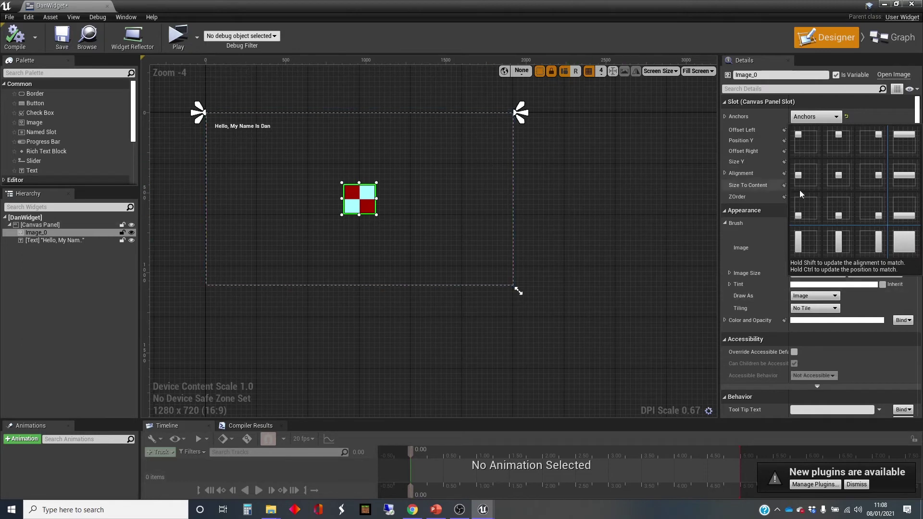
left_click(873, 202)
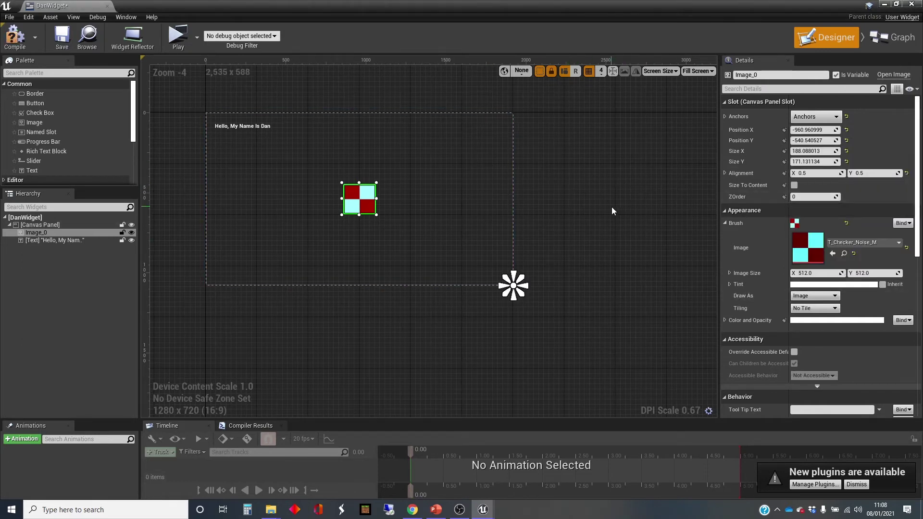
left_click_drag(362, 196, 485, 260)
Step: Move the 'Hello, My Name Is Dan' text block just left of the checkered image
left_click(258, 127)
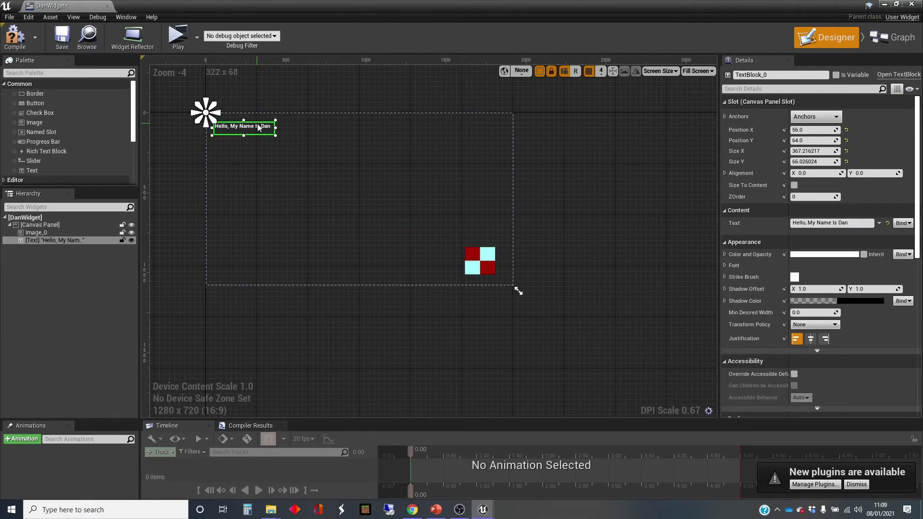
left_click(258, 126)
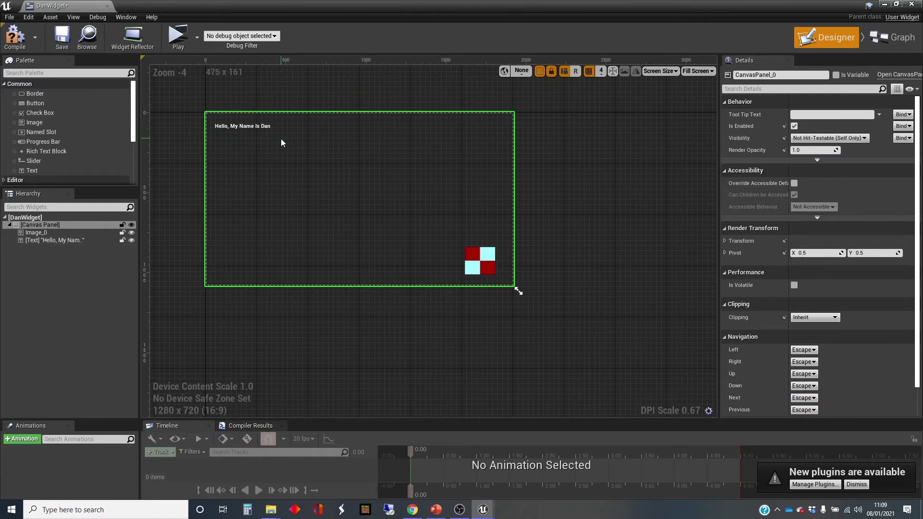
left_click(257, 127)
left_click(259, 126)
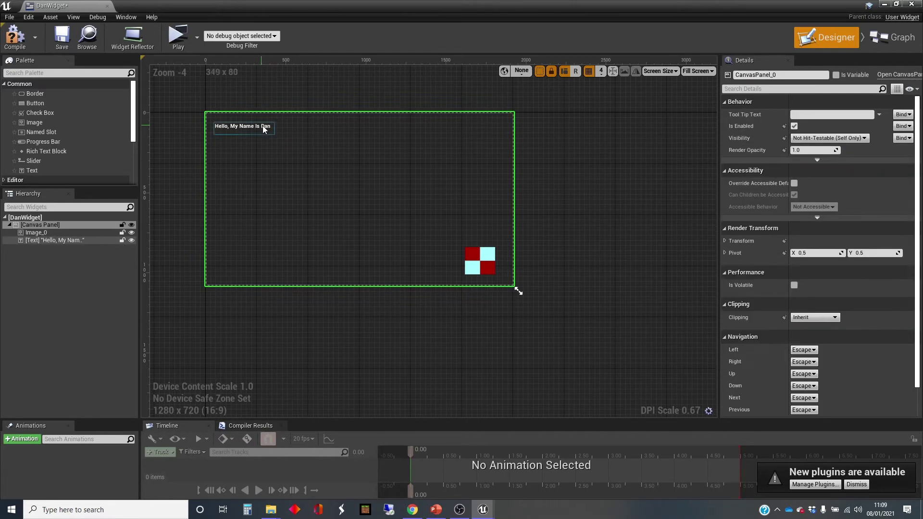
left_click_drag(244, 133, 282, 148)
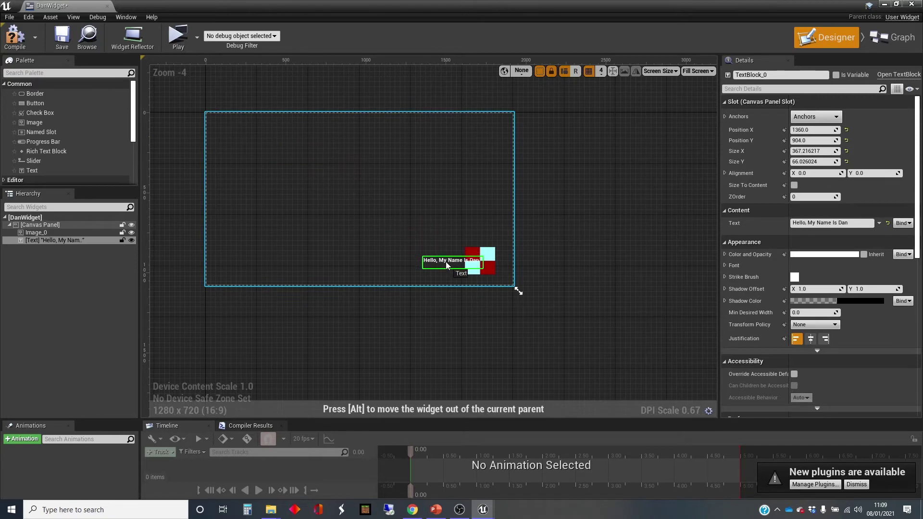
left_click_drag(446, 261, 445, 261)
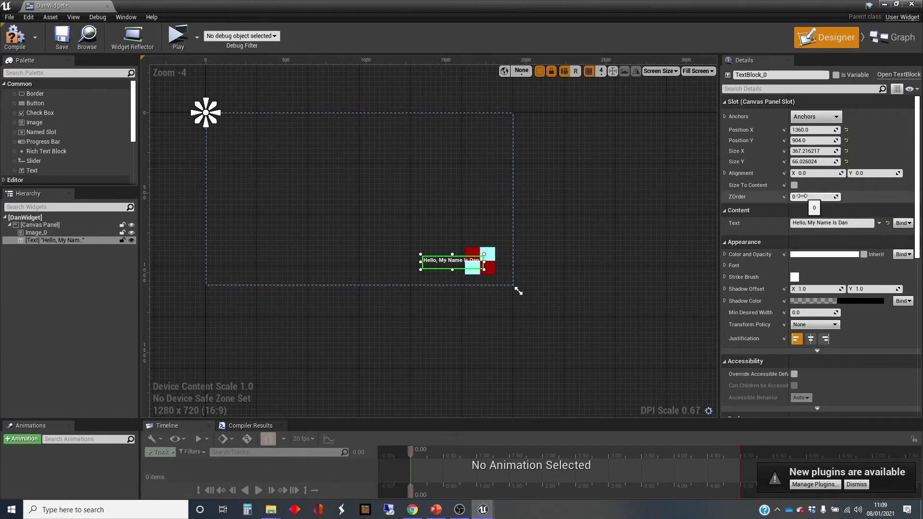
Step: Set Image_0's ZOrder to 1 so the image draws over the text
left_click(489, 249)
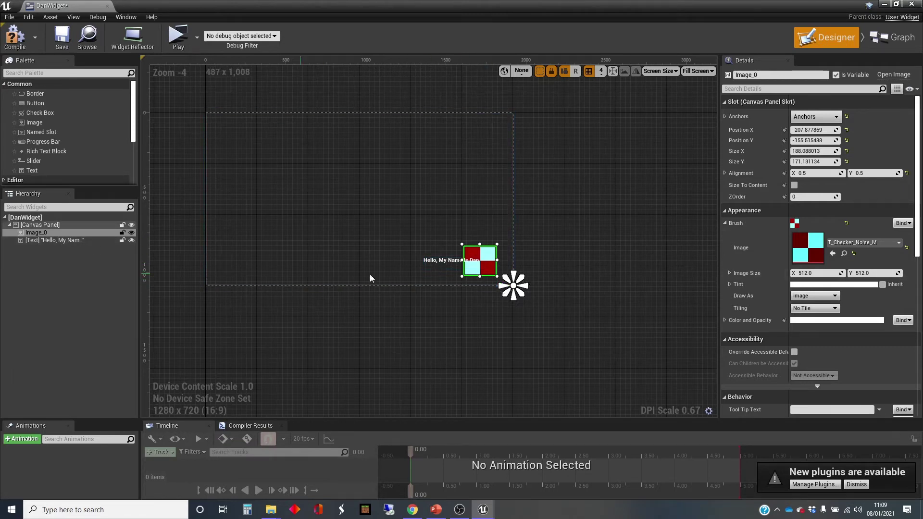
left_click(802, 197)
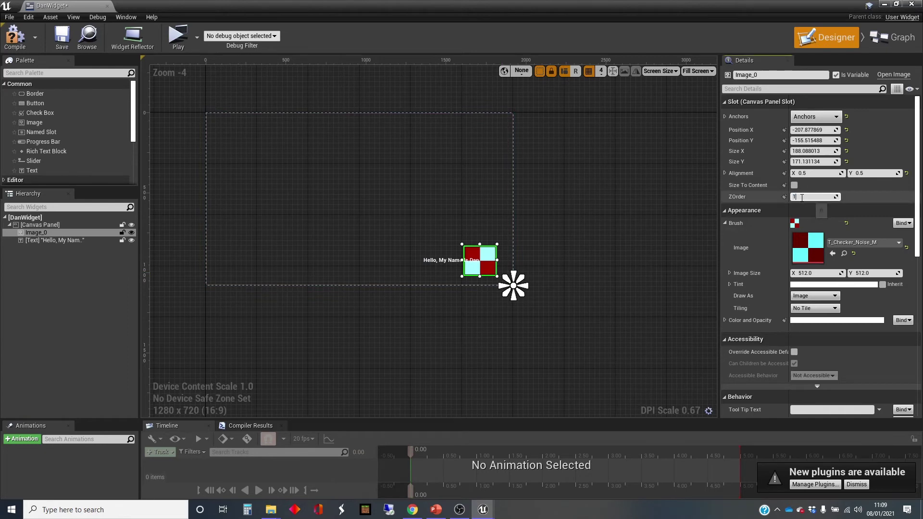
key("Return")
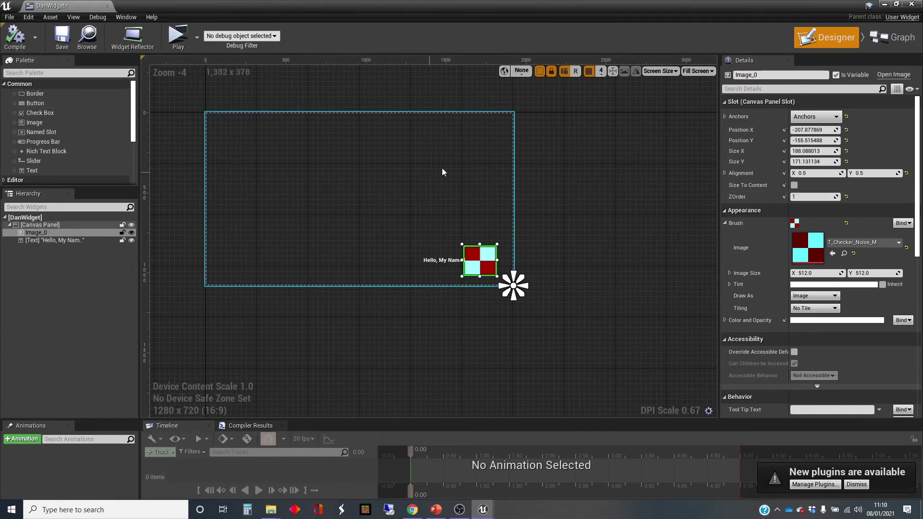
left_click(173, 37)
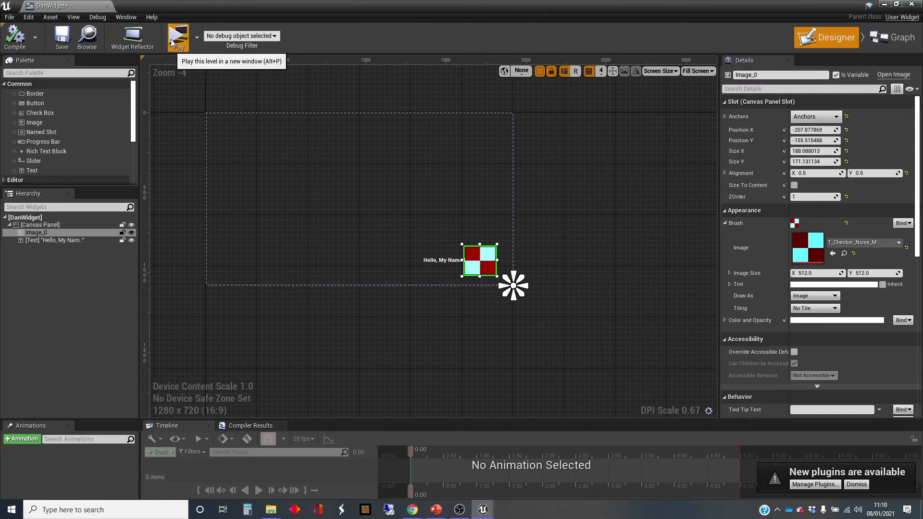
left_click_drag(506, 356, 586, 359)
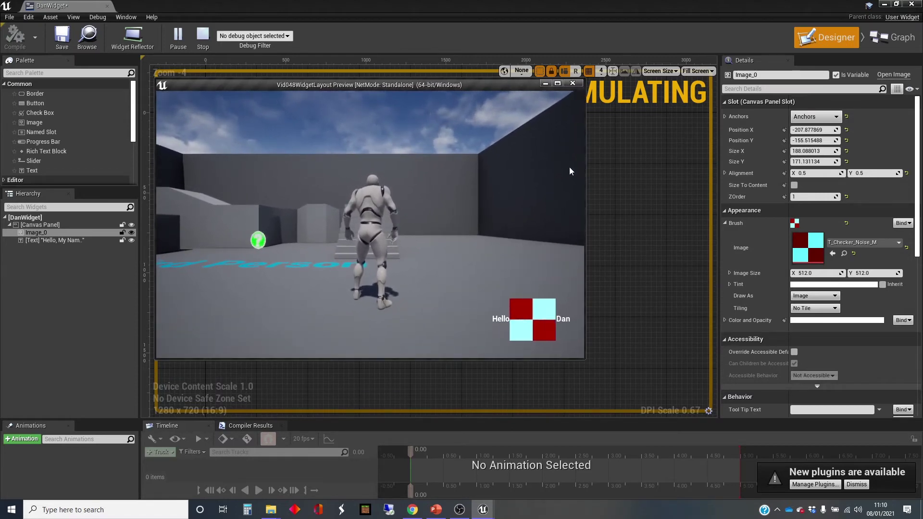
left_click(572, 83)
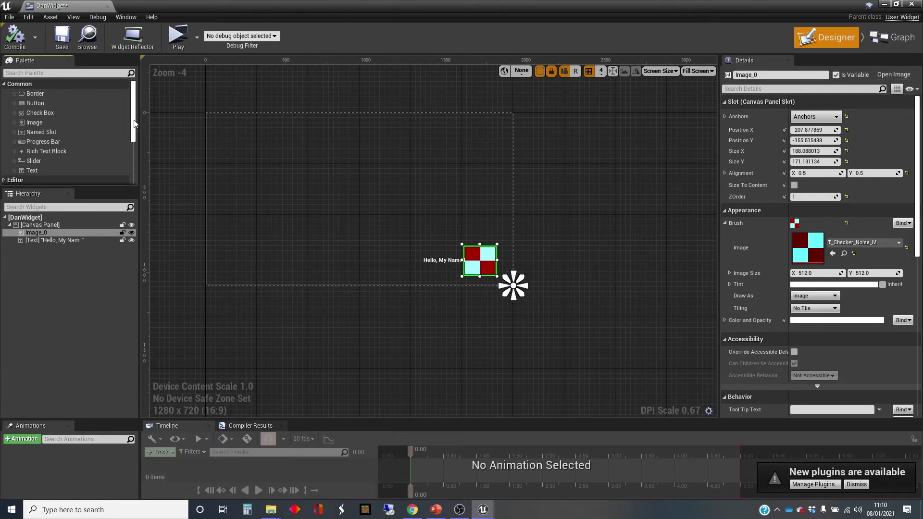
Step: Place a Vertical Box from the Panel category near the canvas top-left, at 136, 104
left_click_drag(134, 123, 134, 173)
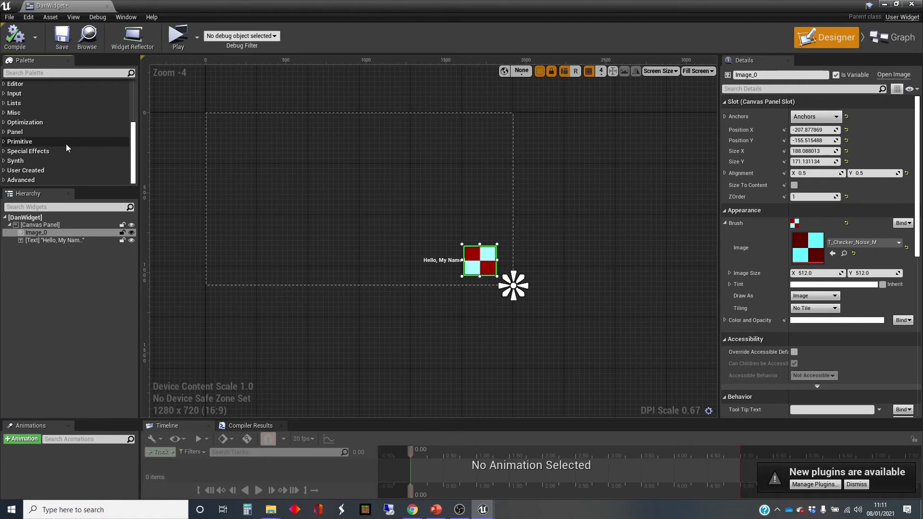
scroll(66, 145, "up", 1)
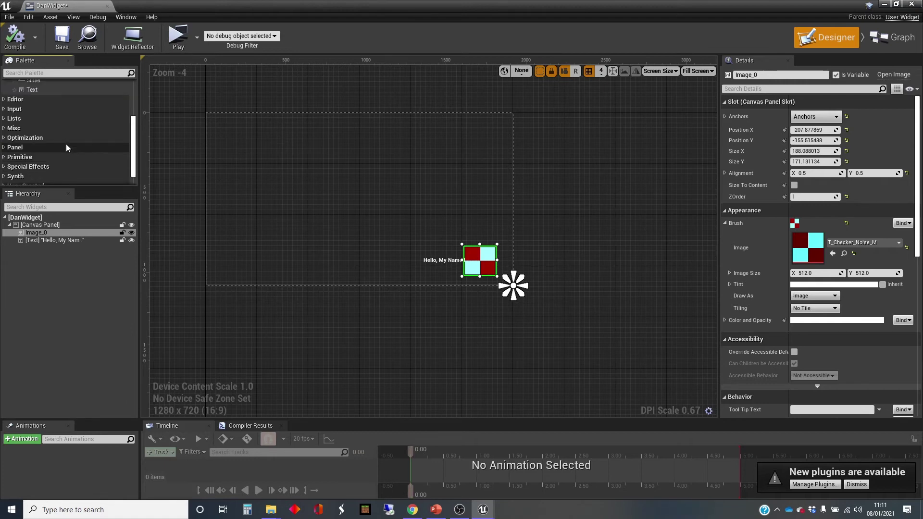
left_click(26, 147)
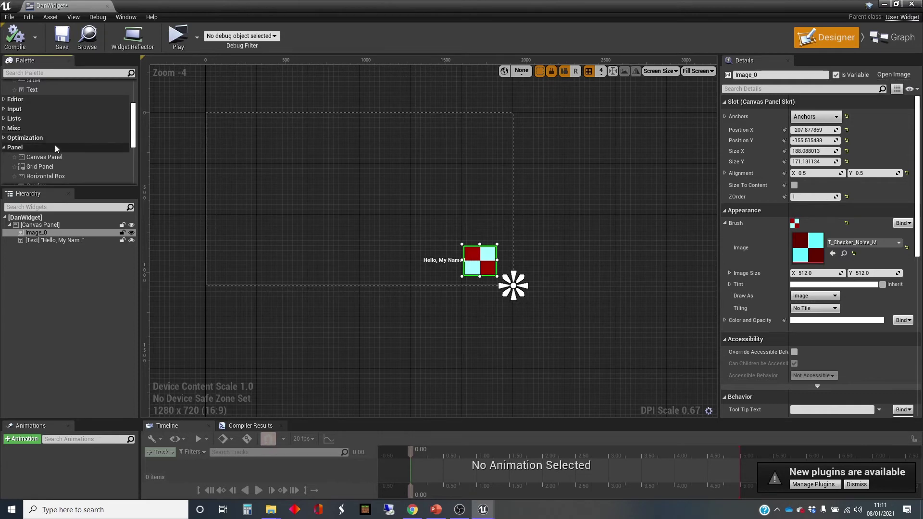
scroll(79, 151, "down", 1)
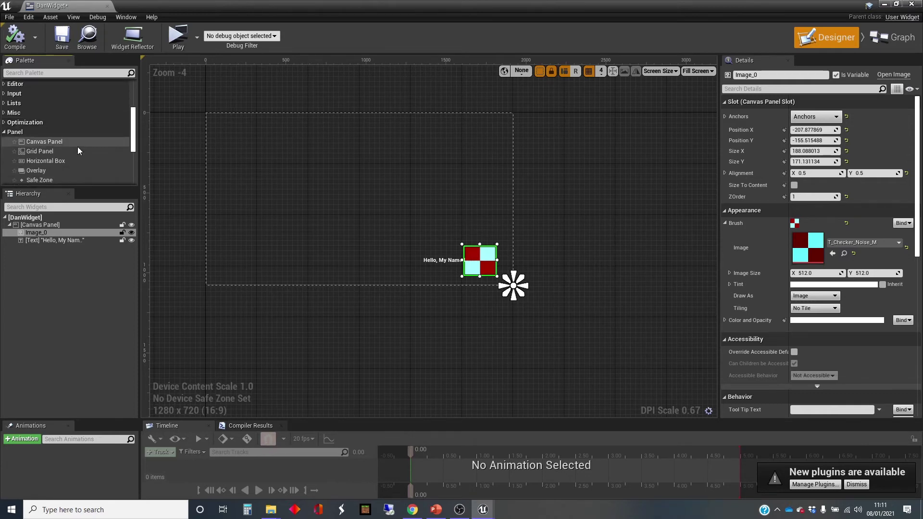
scroll(77, 150, "down", 1)
scroll(69, 150, "down", 4)
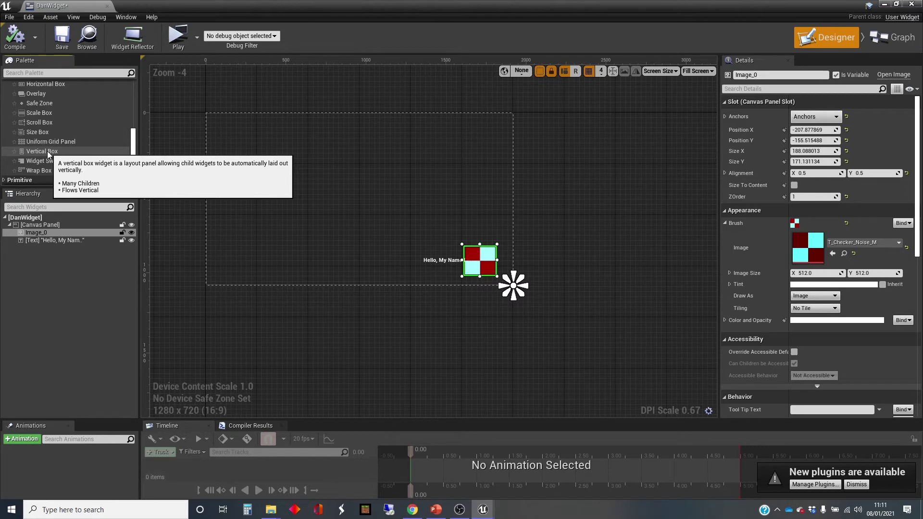
left_click_drag(48, 154, 278, 153)
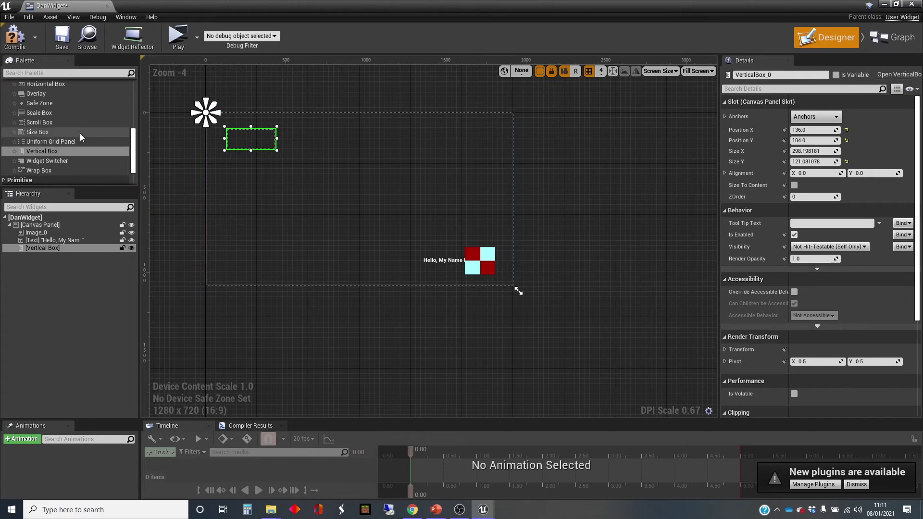
scroll(80, 134, "up", 2)
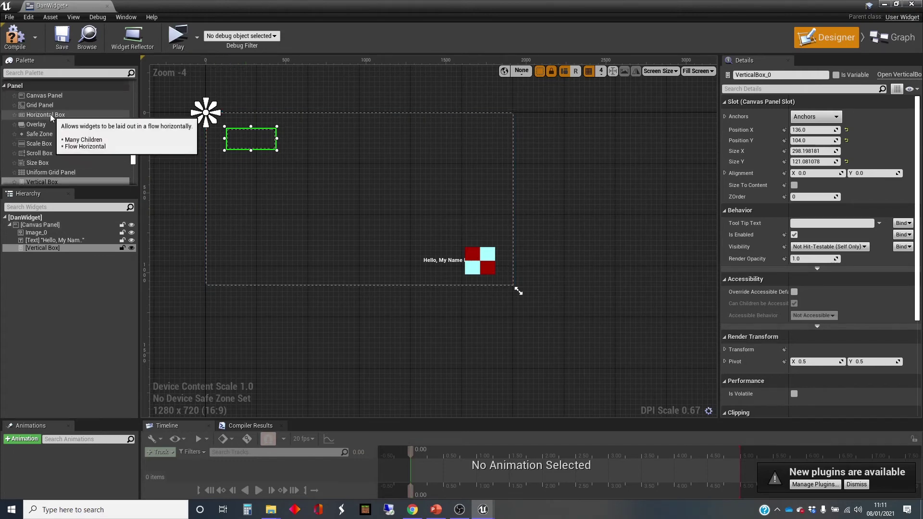
Step: Add two Horizontal Boxes into the Vertical Box and set both to Size Fill
left_click_drag(50, 114, 249, 136)
left_click_drag(52, 114, 258, 144)
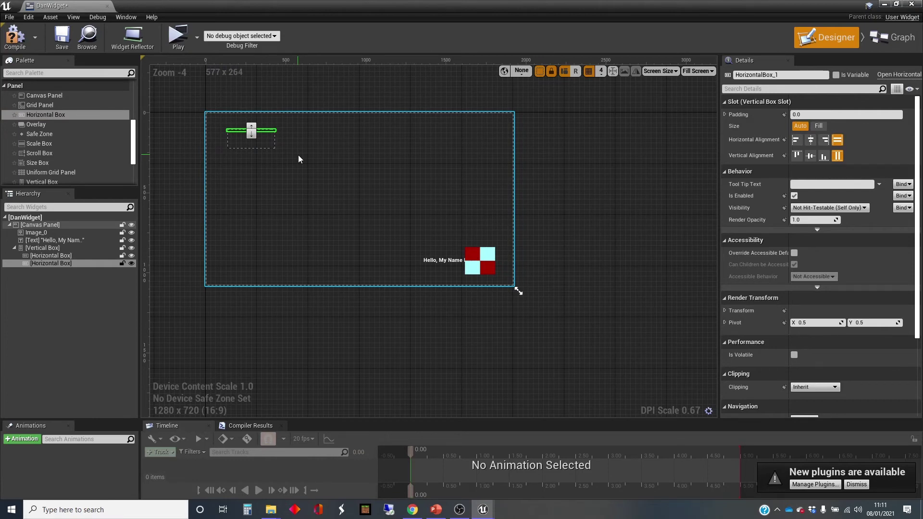
left_click(91, 255)
left_click(82, 299)
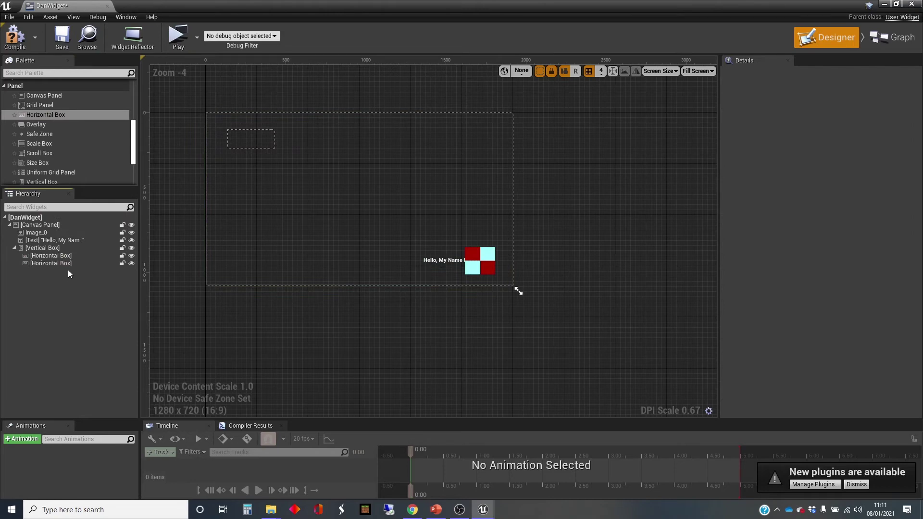
left_click(76, 256)
left_click(76, 263, "ctrl")
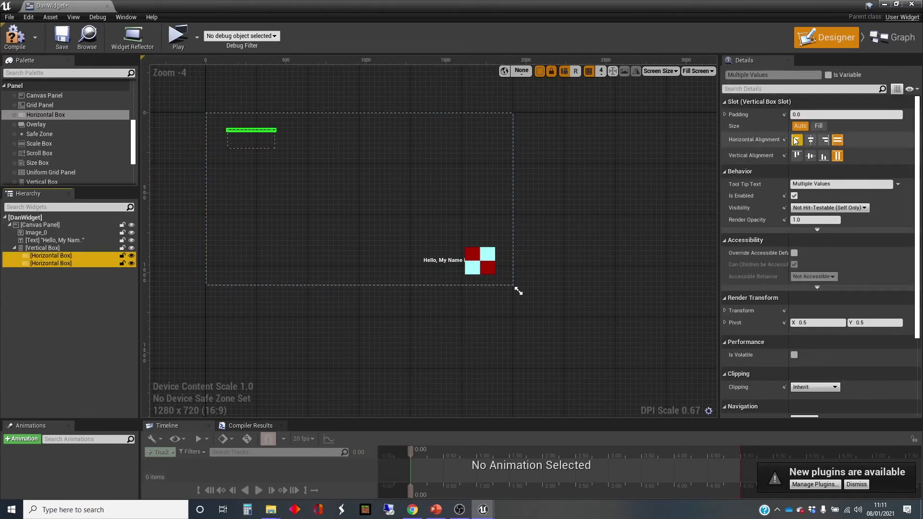
left_click(818, 126)
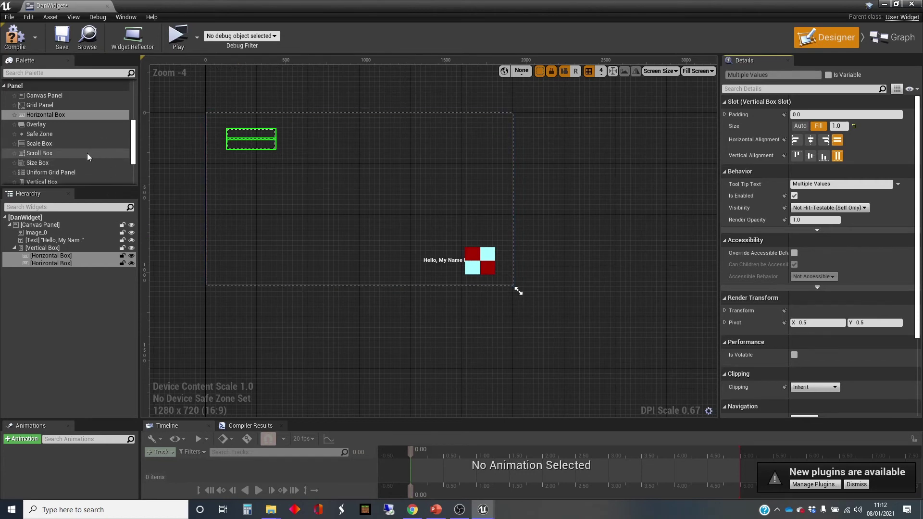
Step: Add a Text block to the first Horizontal Box and type 'Heal' into its Text field
scroll(83, 152, "up", 5)
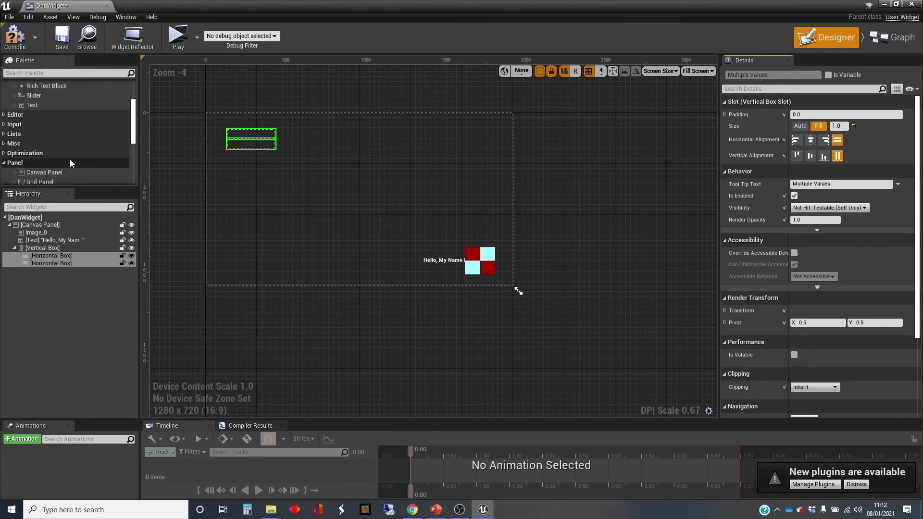
scroll(68, 163, "up", 3)
left_click(36, 150)
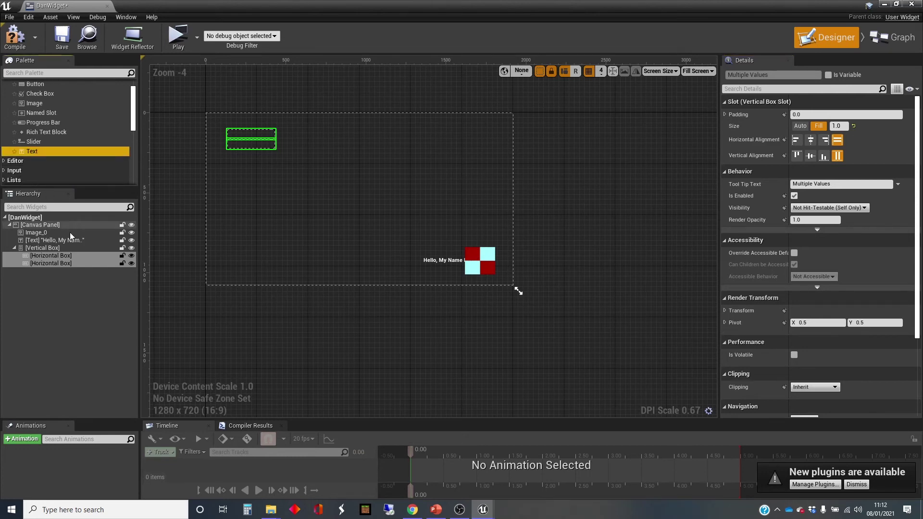
left_click(79, 293)
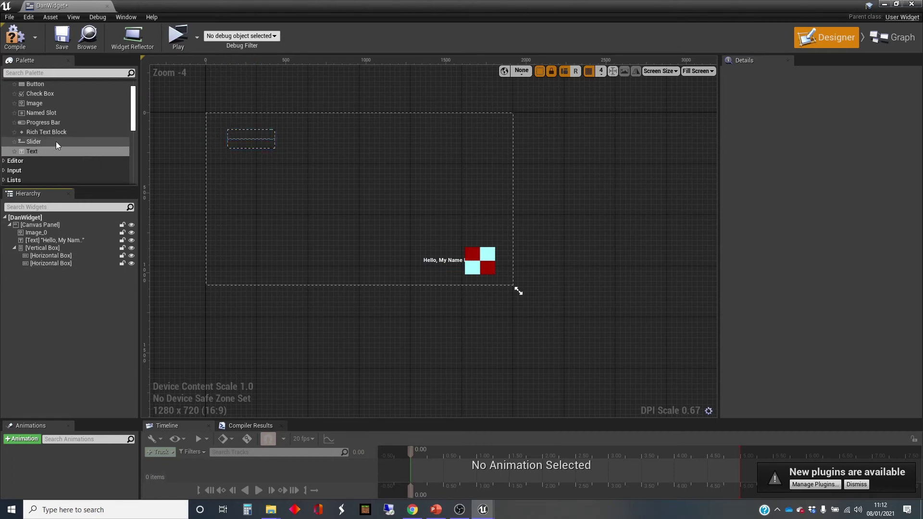
left_click_drag(33, 151, 71, 255)
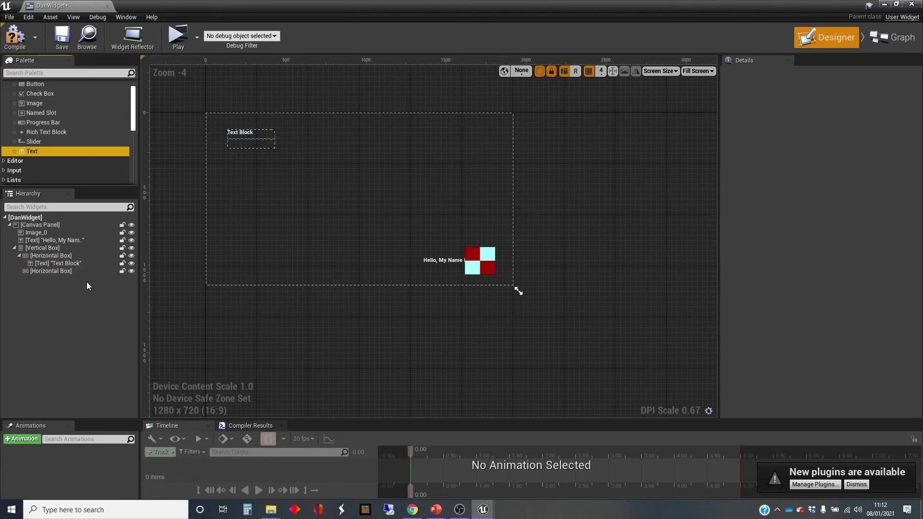
left_click(79, 263)
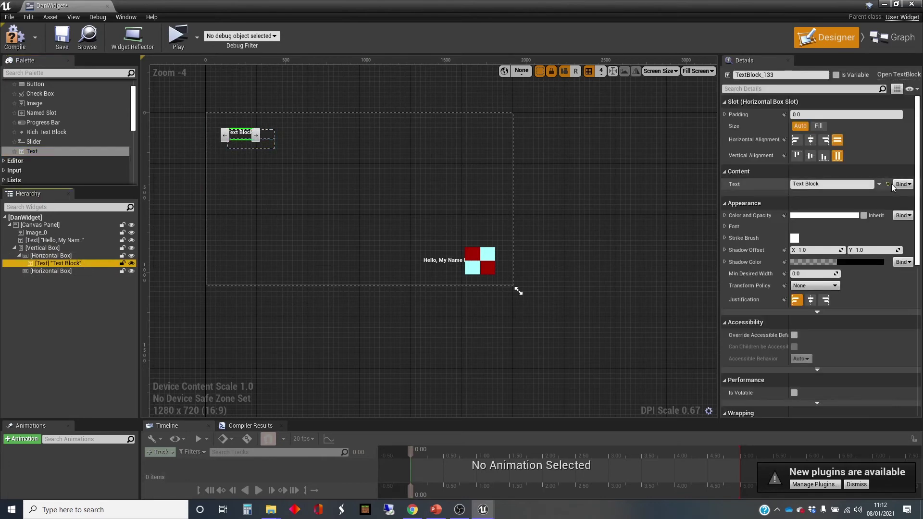
left_click(826, 184)
type("H")
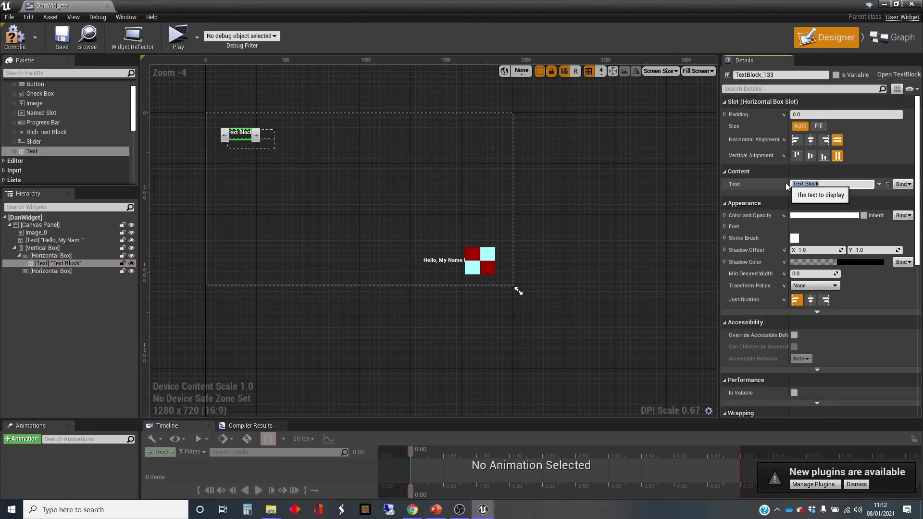
type("ealth")
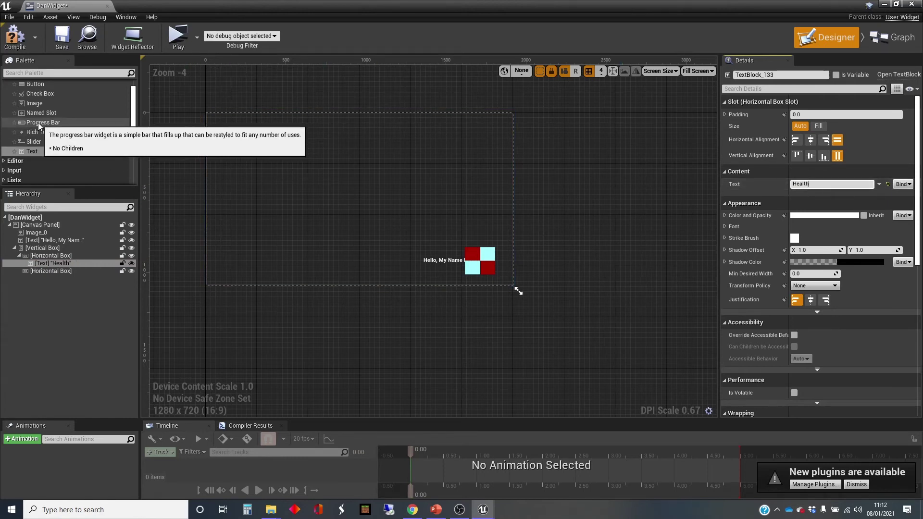
Step: Add a Progress Bar to the Health row and set it and the text to Size Fill
left_click_drag(38, 122, 60, 148)
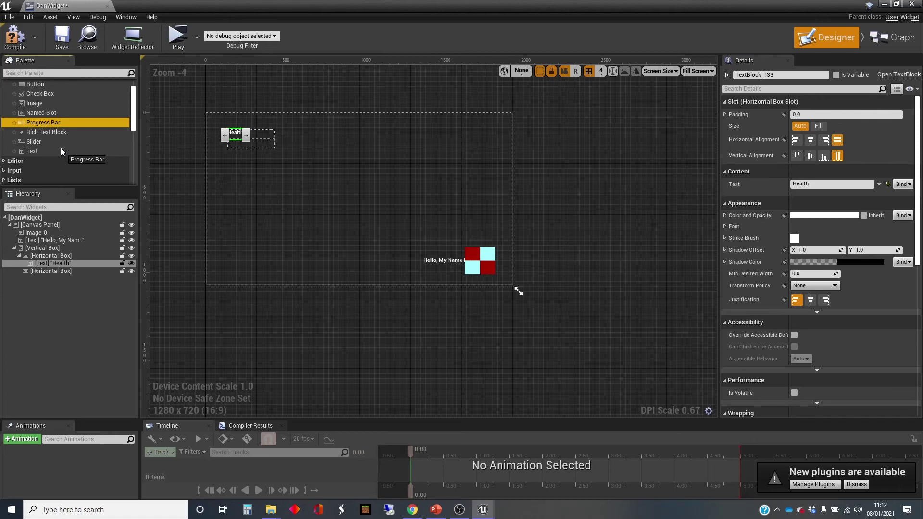
mouse_move(61, 150)
left_mouse_down()
mouse_move(61, 251)
mouse_move(75, 266)
left_mouse_up()
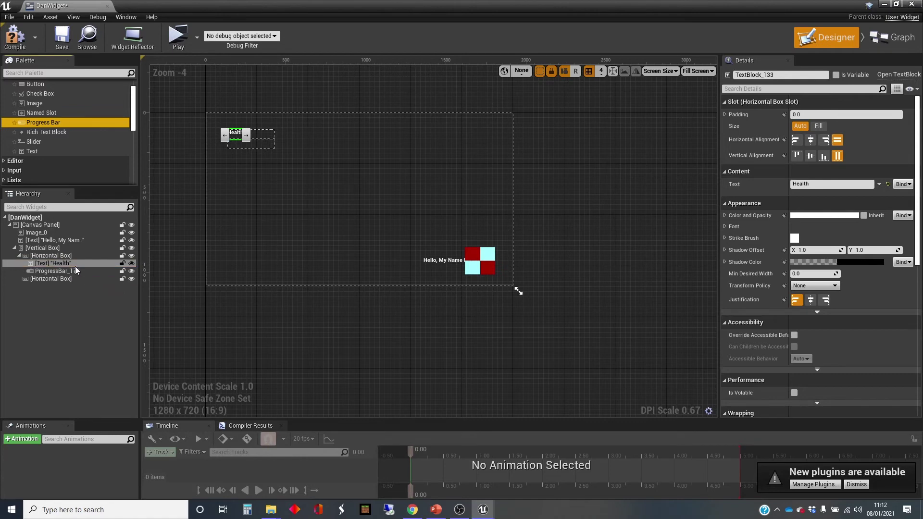
left_click(68, 272)
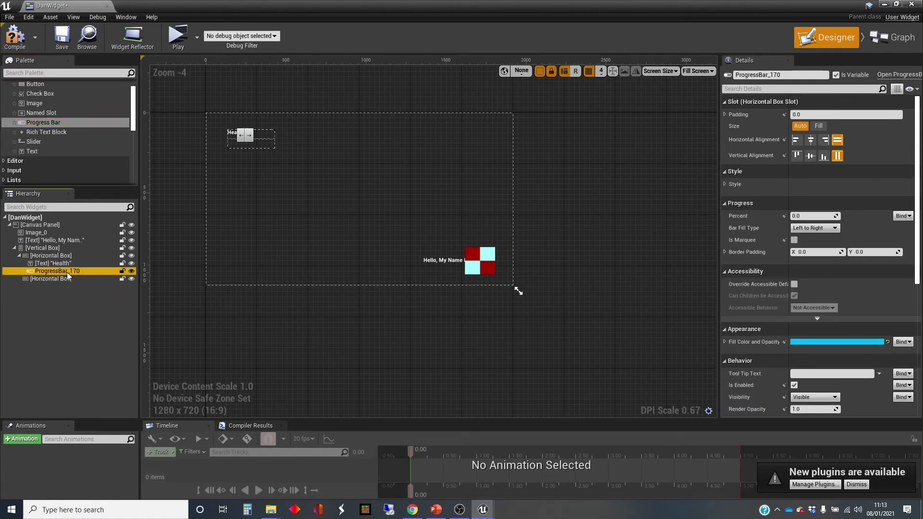
left_click(72, 261, "ctrl")
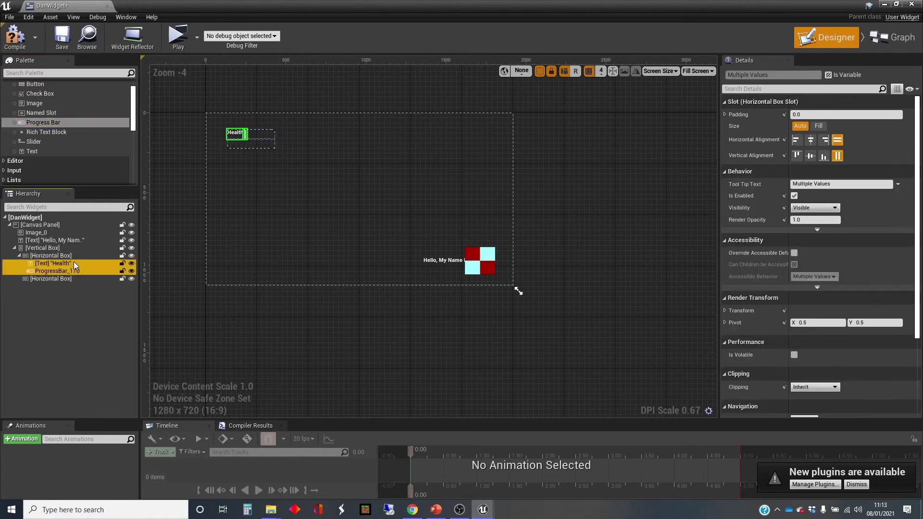
left_click(819, 126)
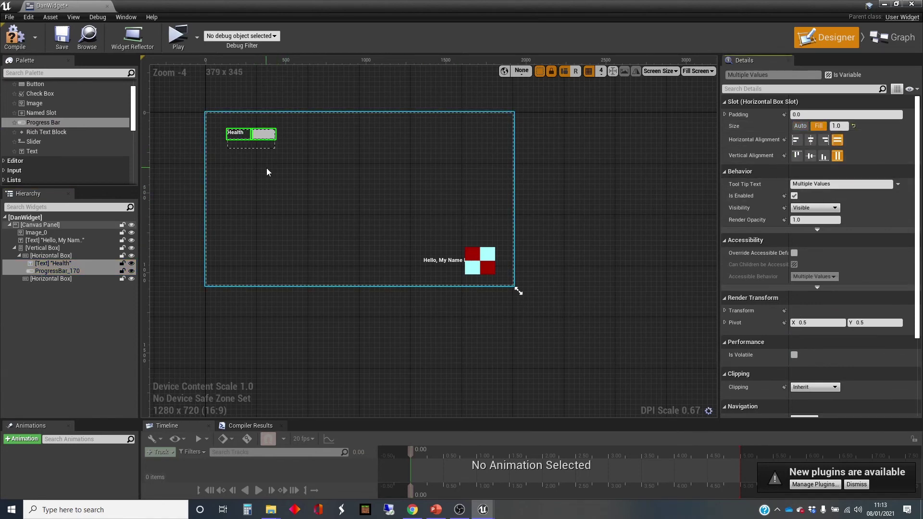
Step: Change the progress bar's Fill Color and Opacity to a pink-red
left_click(71, 270)
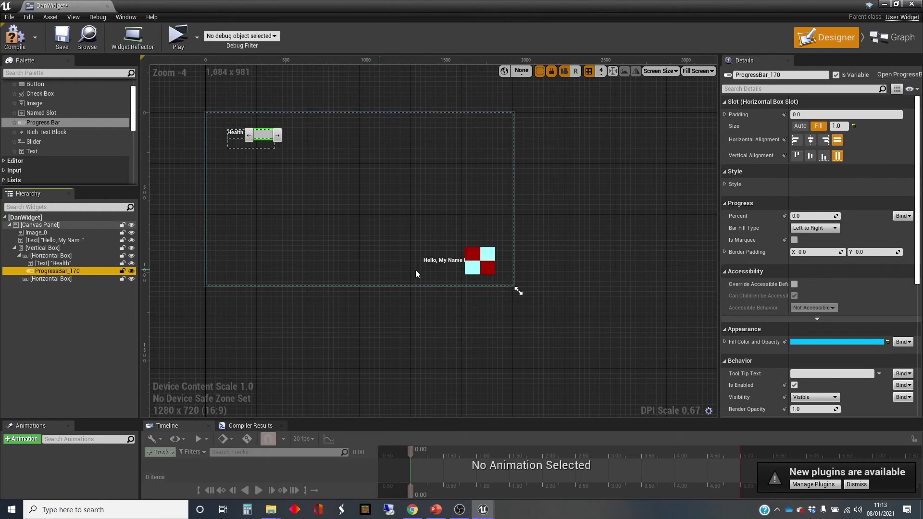
left_click(836, 341)
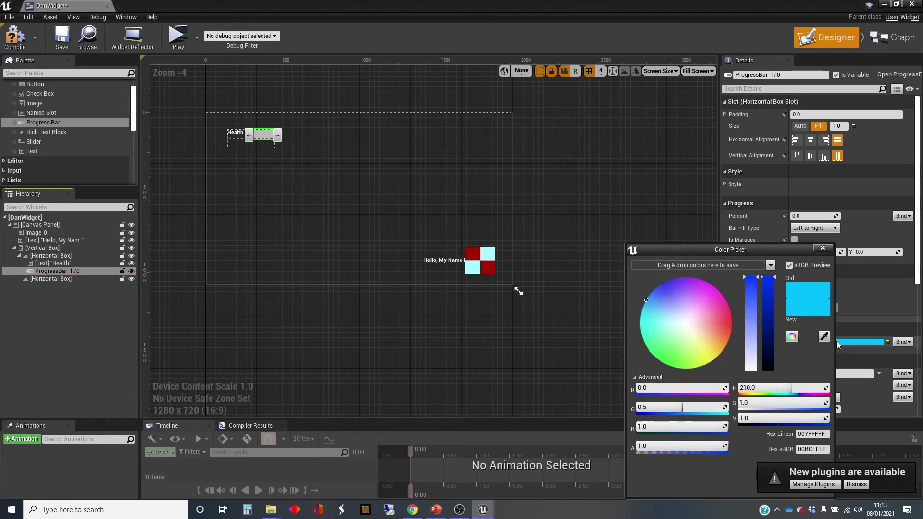
left_click(729, 318)
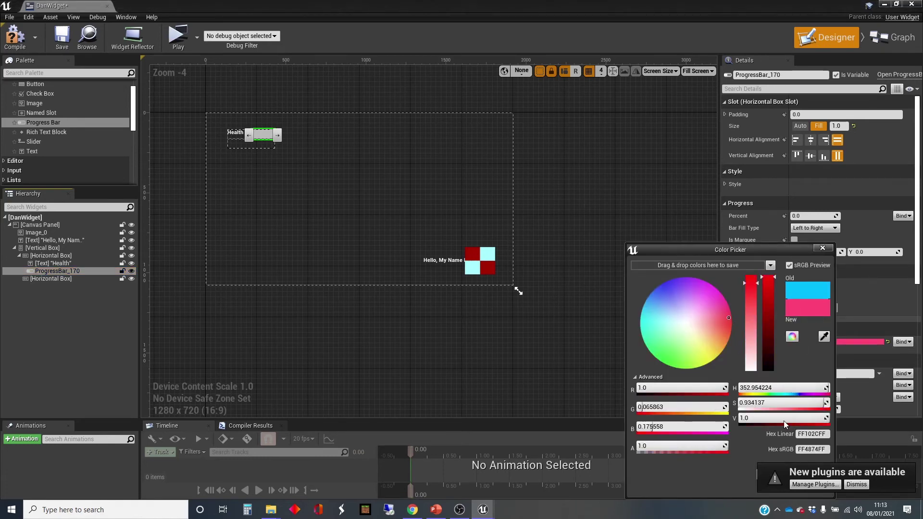
left_click_drag(724, 246, 673, 178)
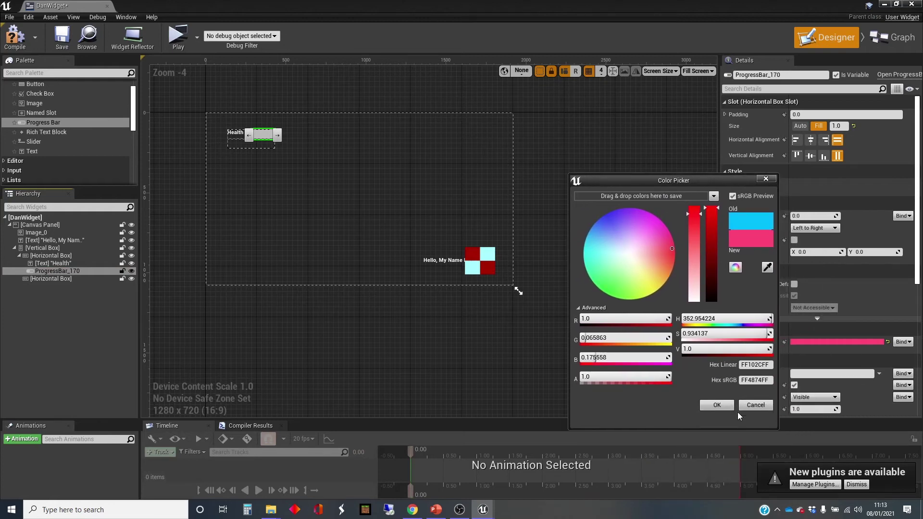
left_click(716, 405)
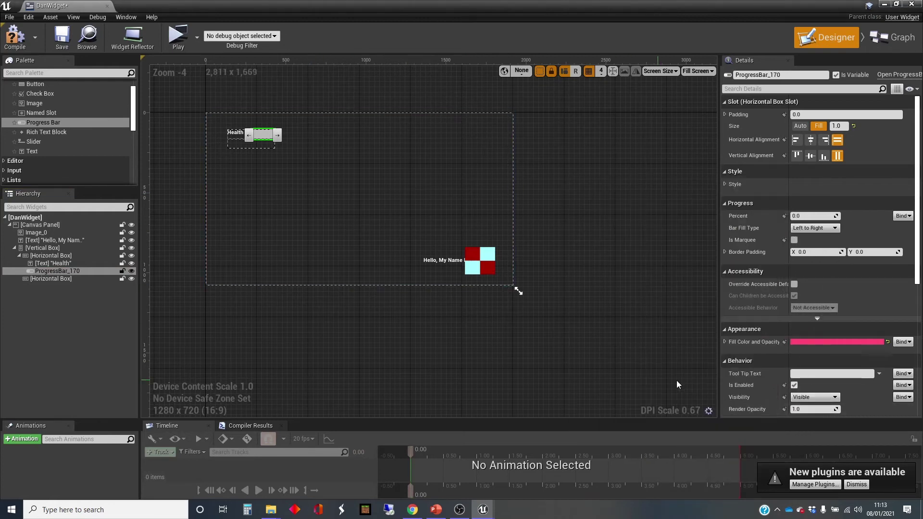
Step: Inspect the fill colour's R, G, B, A values and review the progress bar's Details
left_click(724, 342)
scroll(767, 320, "down", 2)
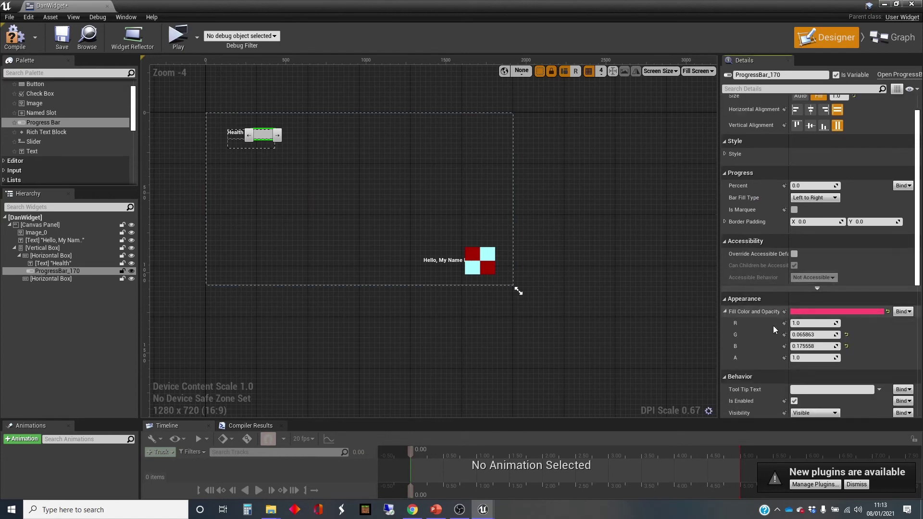
left_click(725, 311)
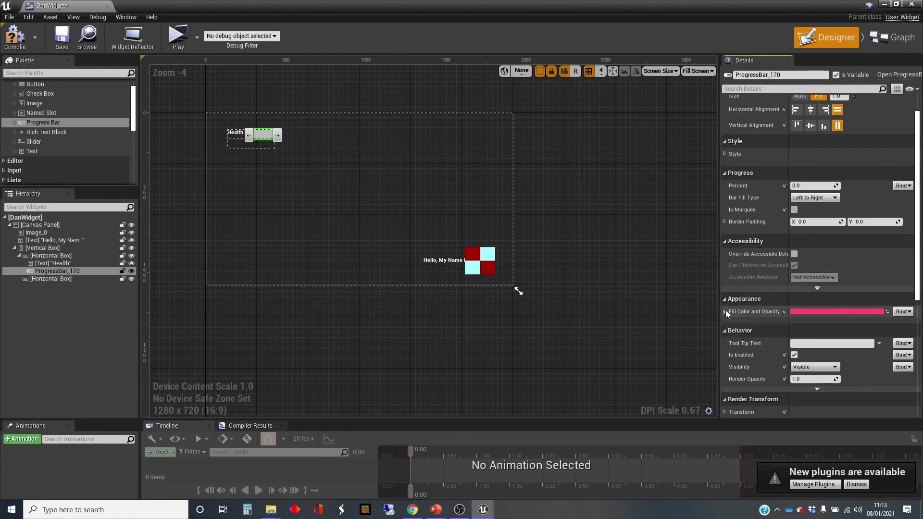
scroll(787, 264, "up", 2)
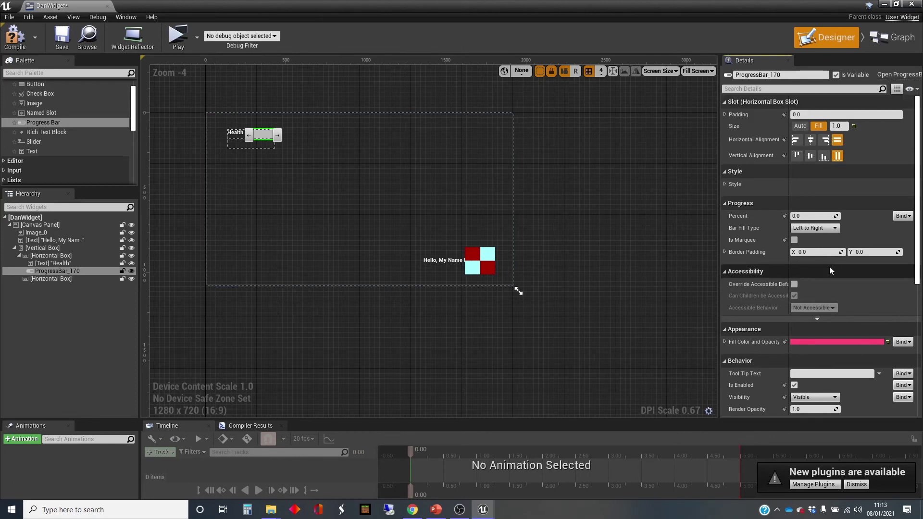
scroll(830, 269, "down", 4)
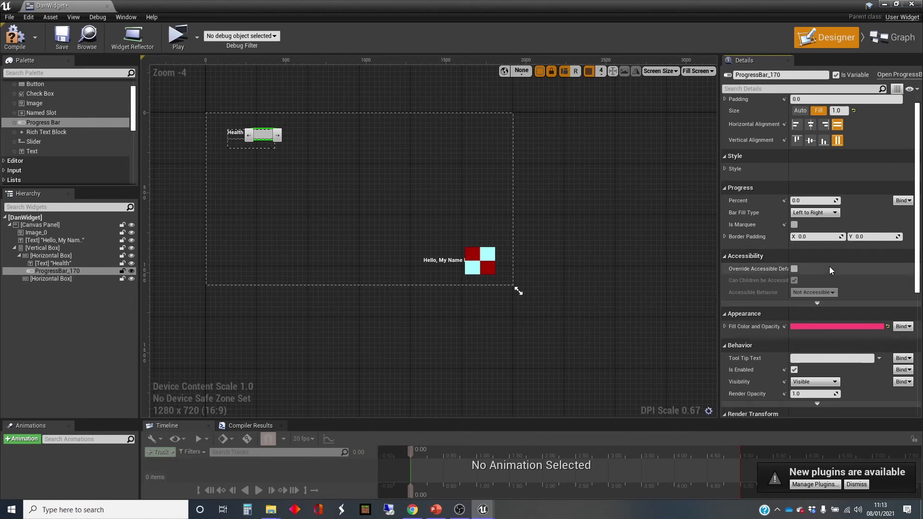
scroll(830, 270, "down", 1)
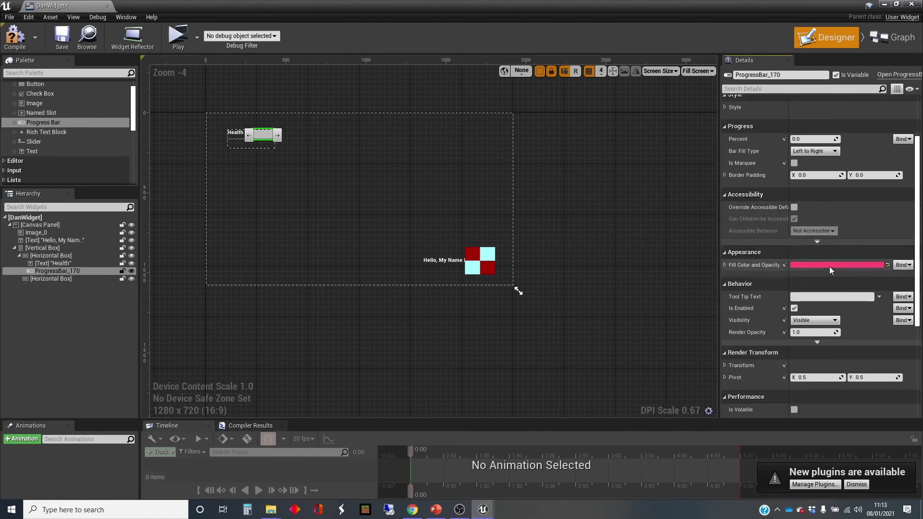
scroll(829, 266, "down", 2)
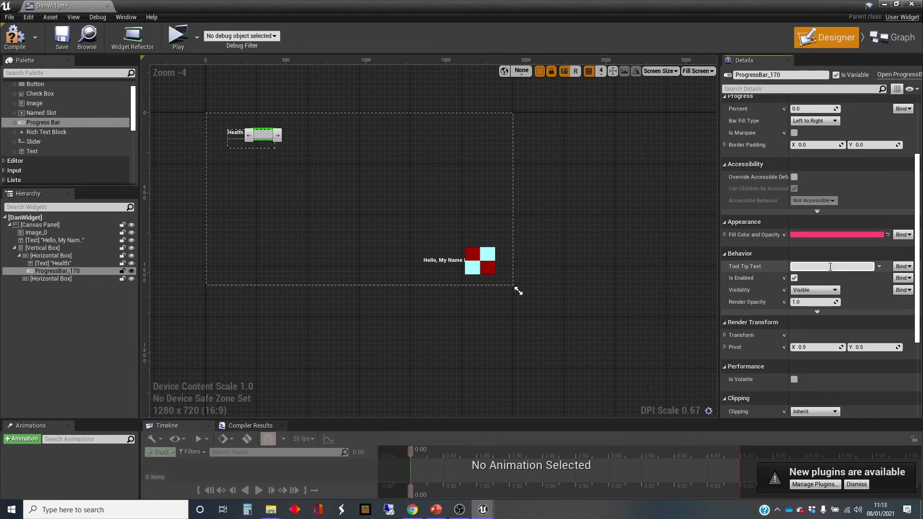
scroll(829, 266, "down", 5)
scroll(829, 266, "up", 6)
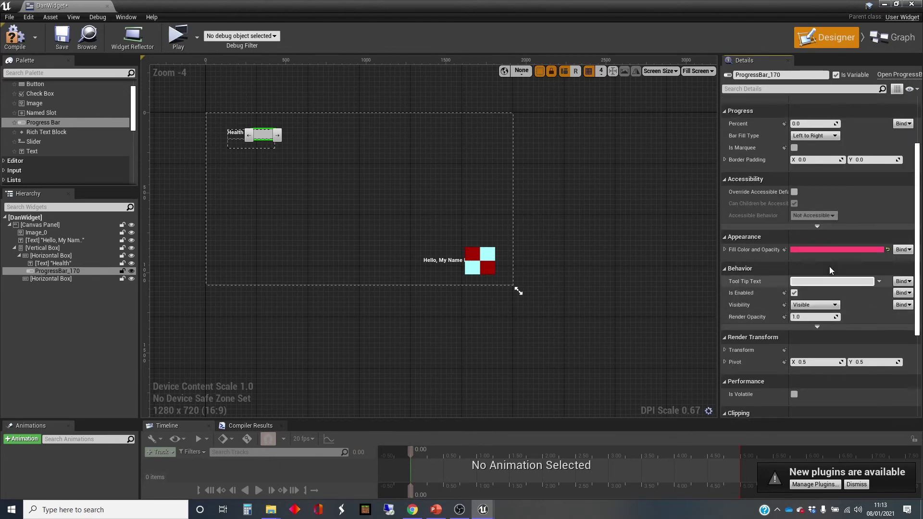
scroll(829, 266, "up", 6)
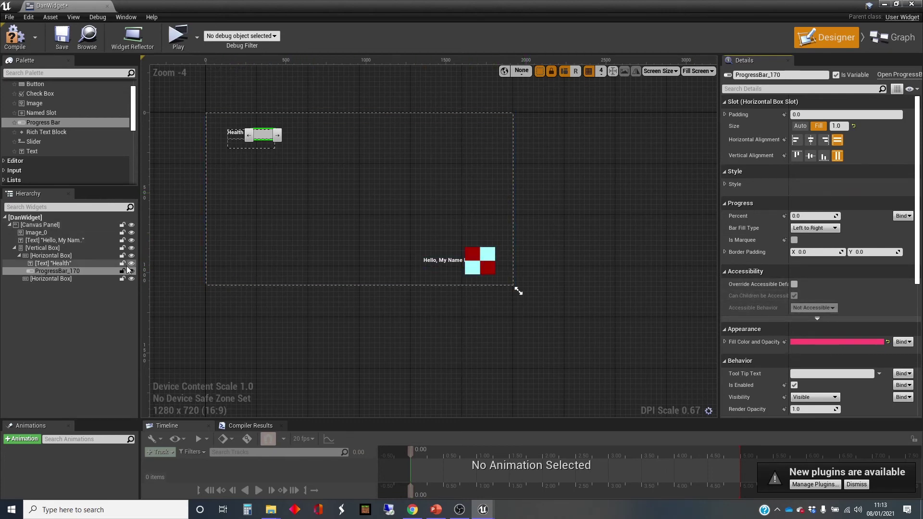
Step: Give the Health text 10 padding, Right horizontal alignment and Center vertical alignment
left_click(99, 264, "ctrl")
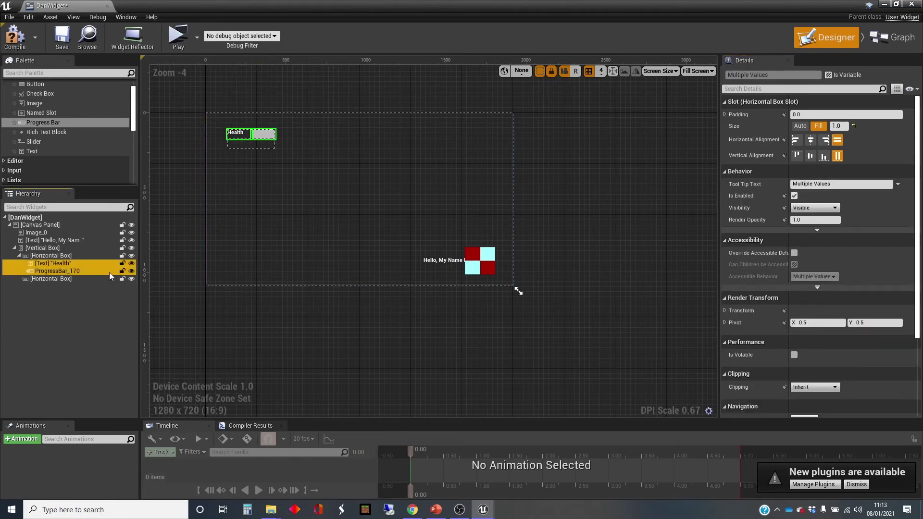
left_click(81, 300)
left_click(70, 263)
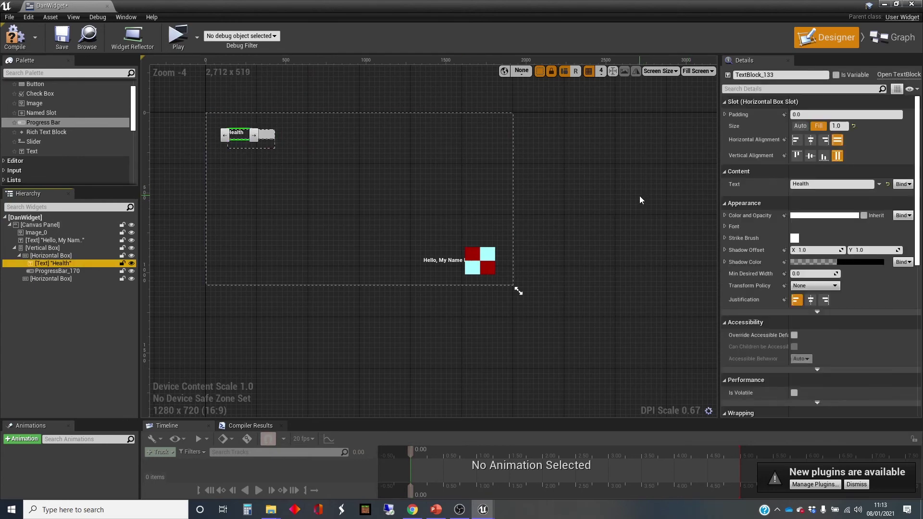
left_click(809, 113)
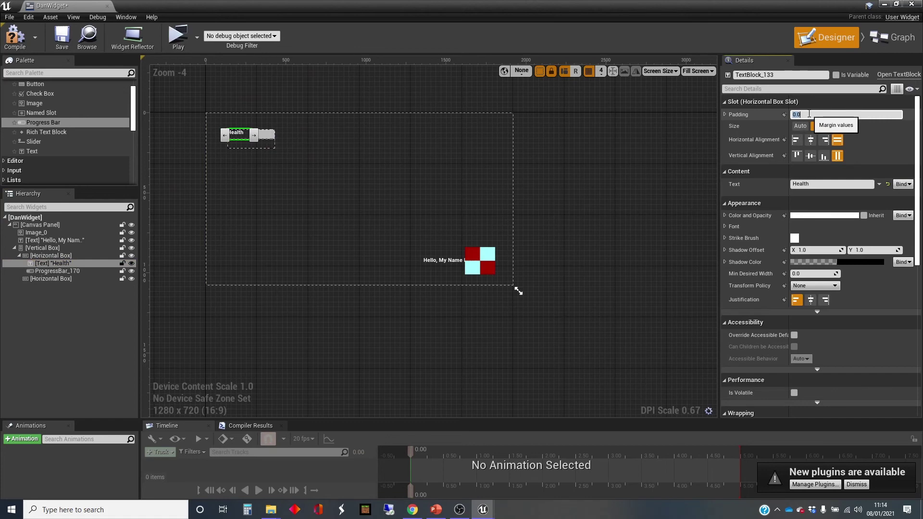
type("10")
key("Return")
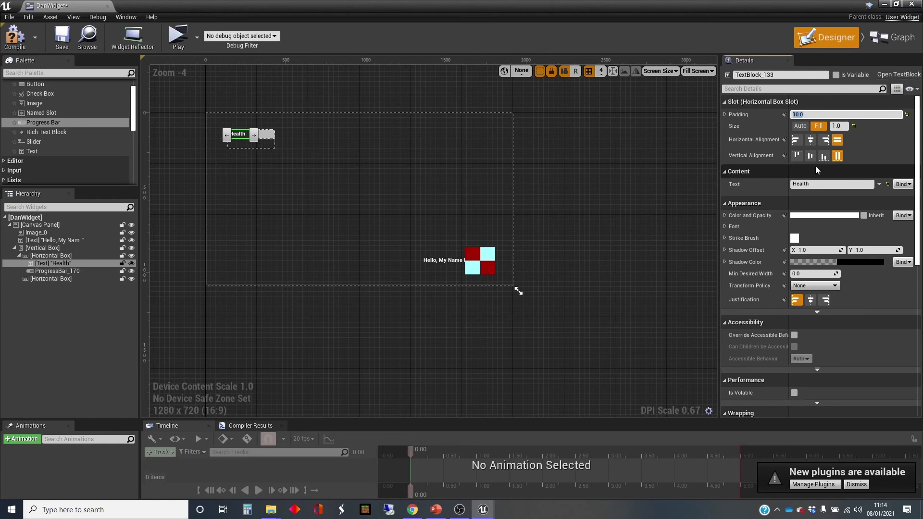
left_click(824, 140)
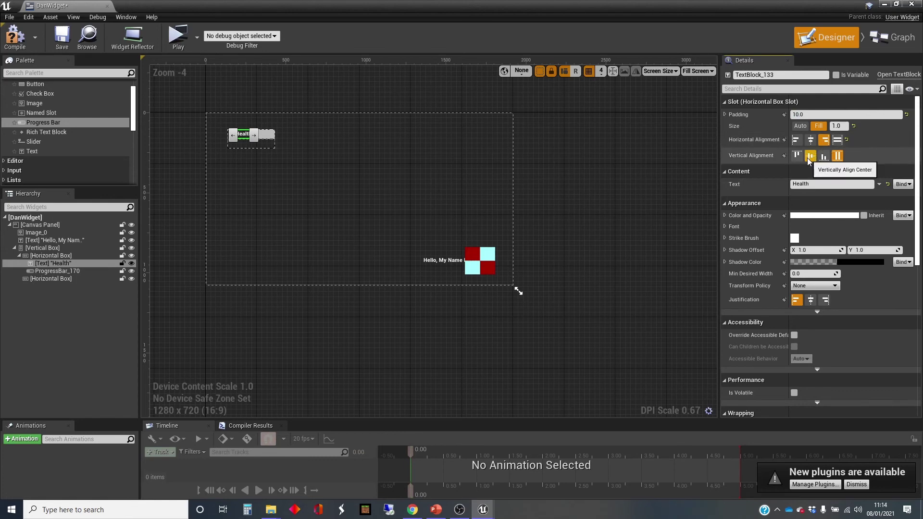
left_click(810, 156)
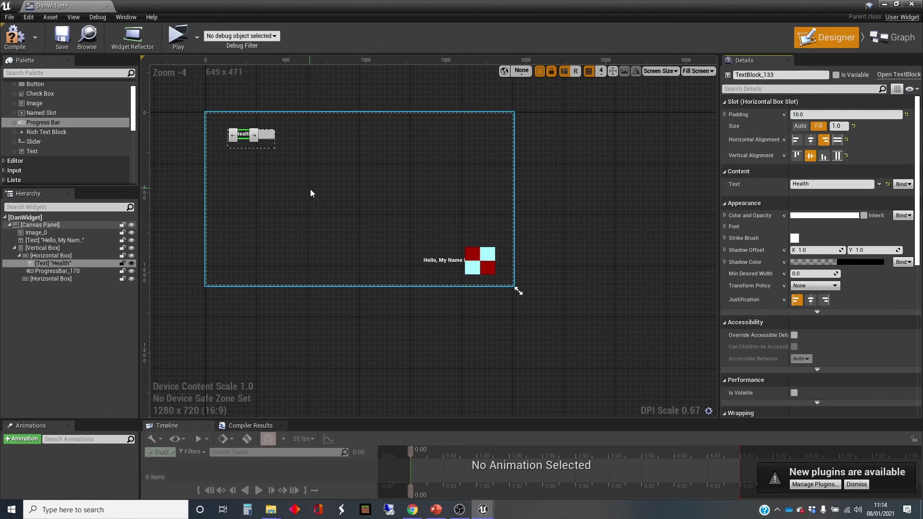
Step: Enlarge the Vertical Box holding both rows by dragging its corner handle
left_click(257, 145)
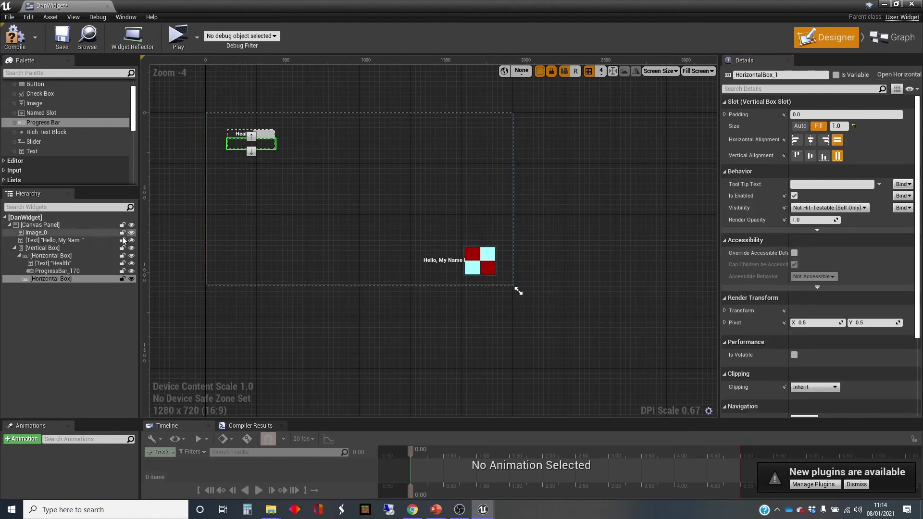
left_click(274, 154)
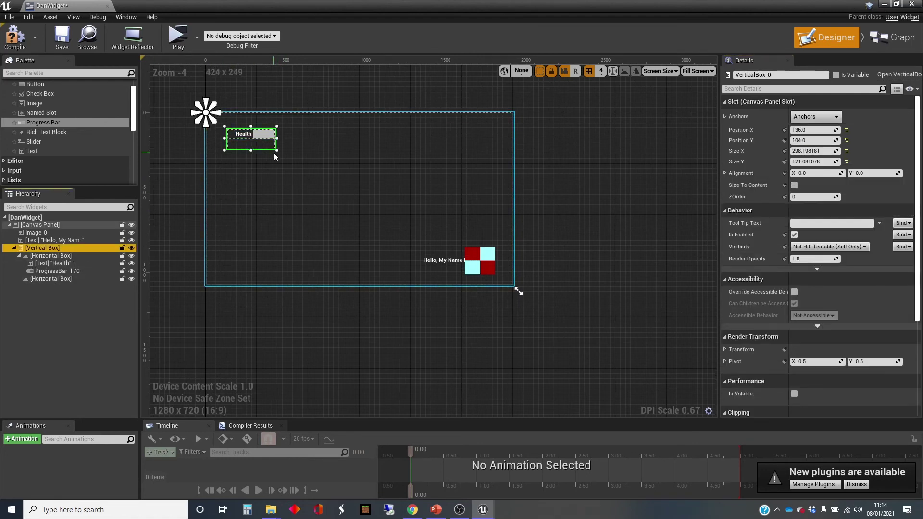
left_click_drag(277, 151, 290, 168)
Step: Give the Health progress bar ProgressBar_170 a padding of 20
left_click(272, 137)
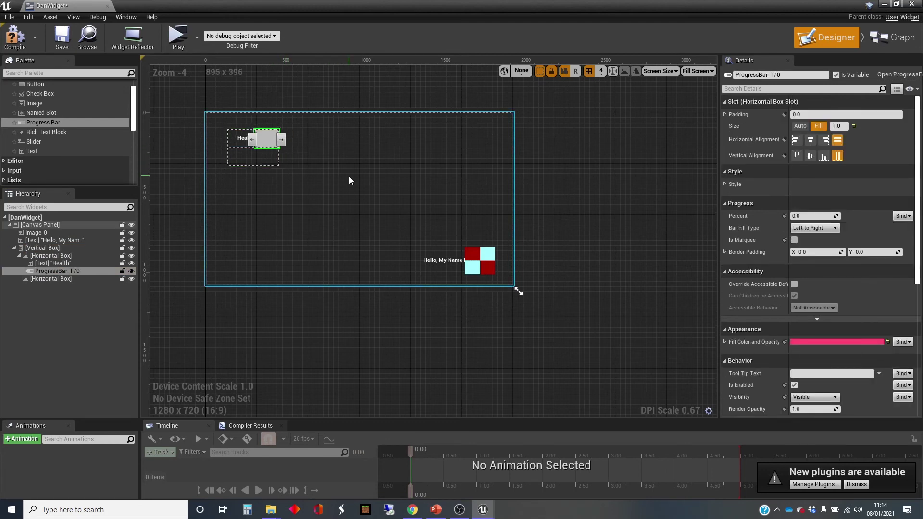
left_click(799, 114)
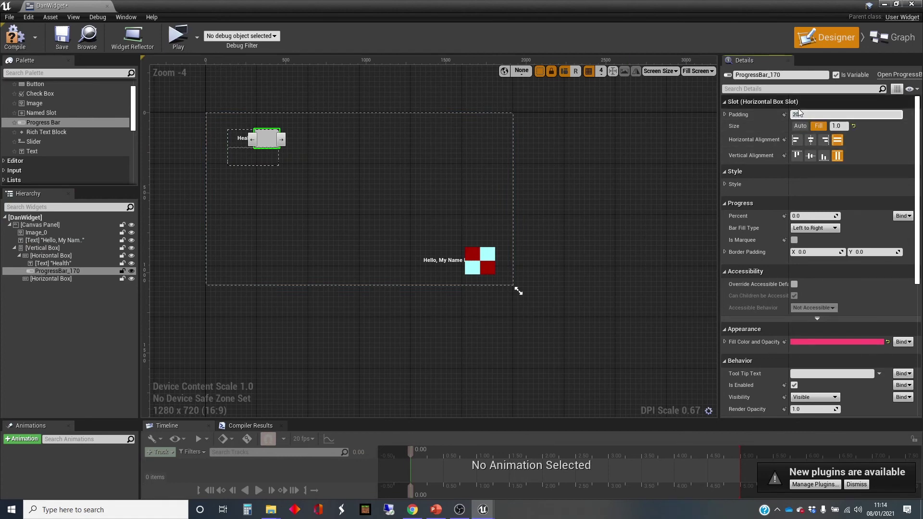
key("Return")
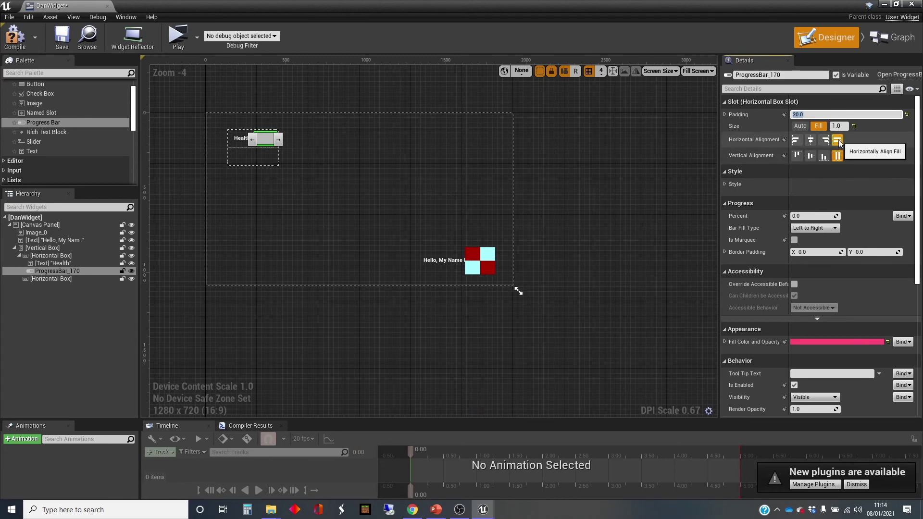
Step: Try Center vertical alignment and fill Size 2.0 on the bar, then revert to Fill and 1
left_click(811, 157)
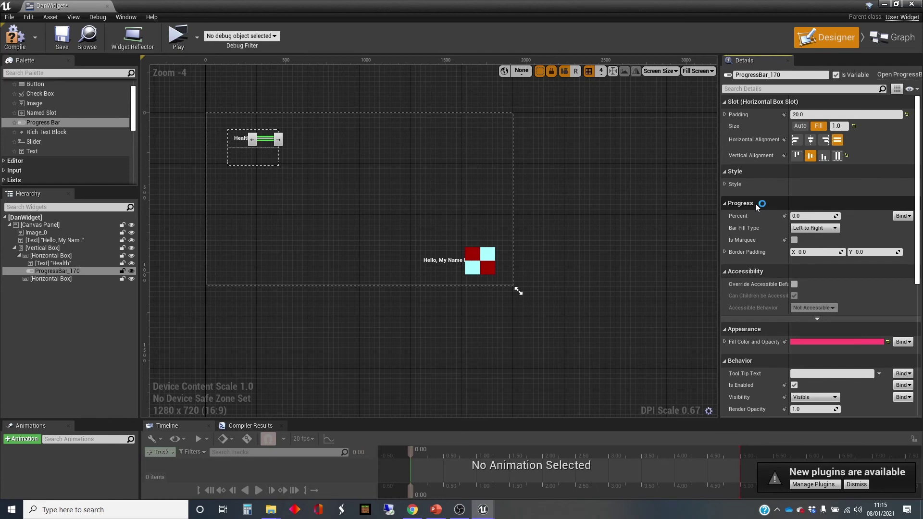
scroll(754, 207, "down", 6)
scroll(754, 214, "up", 5)
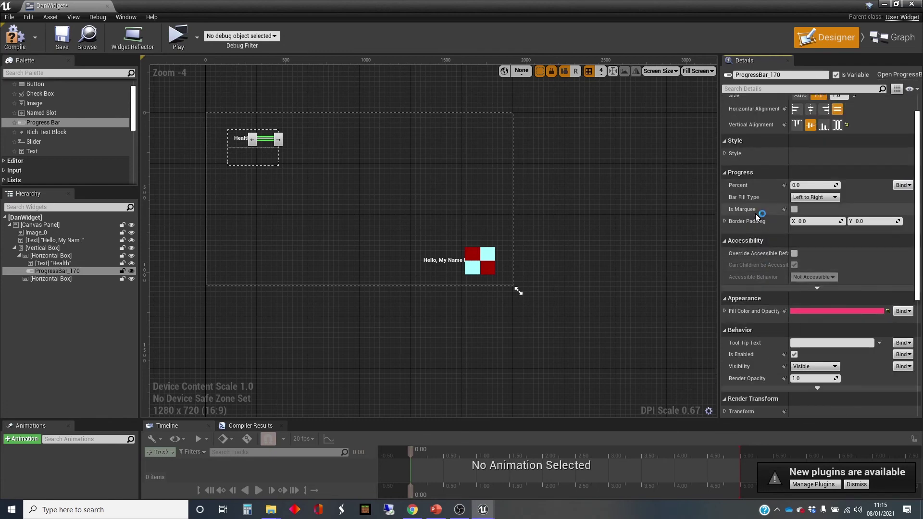
scroll(755, 216, "up", 1)
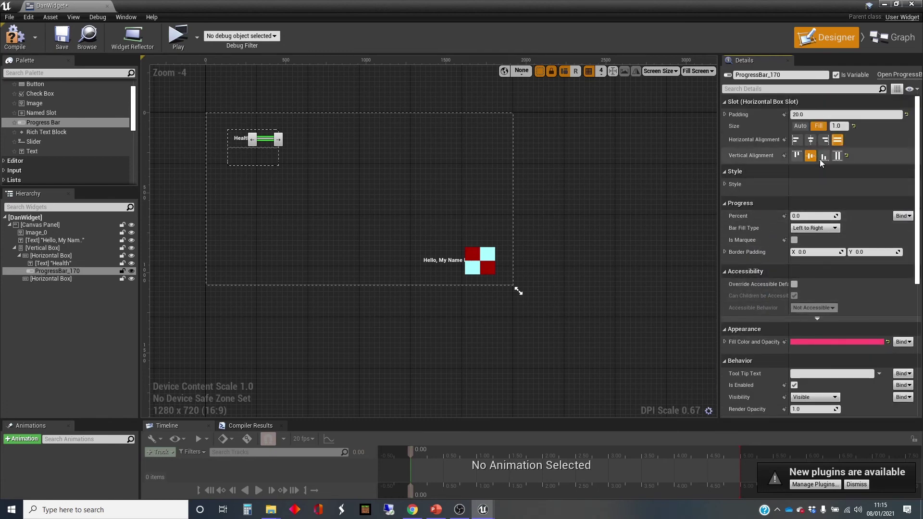
left_click(838, 126)
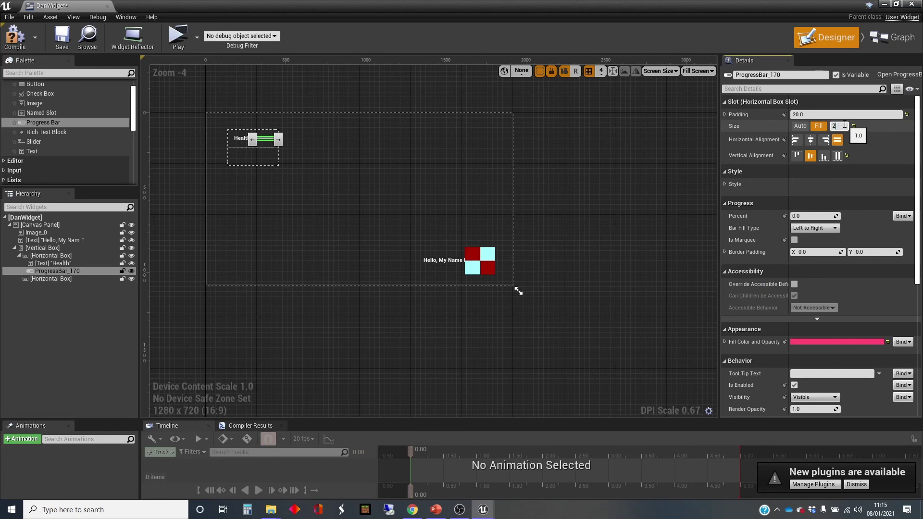
type("2")
key("Return")
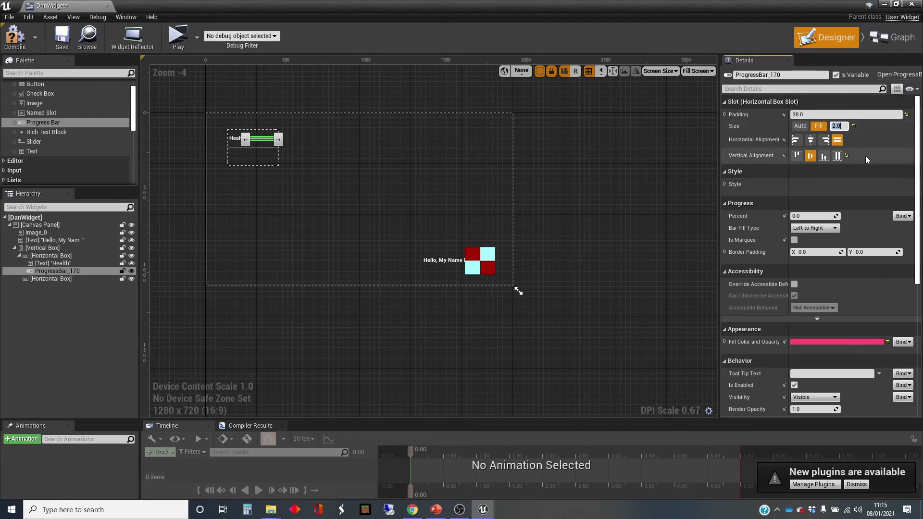
type("1")
key("Return")
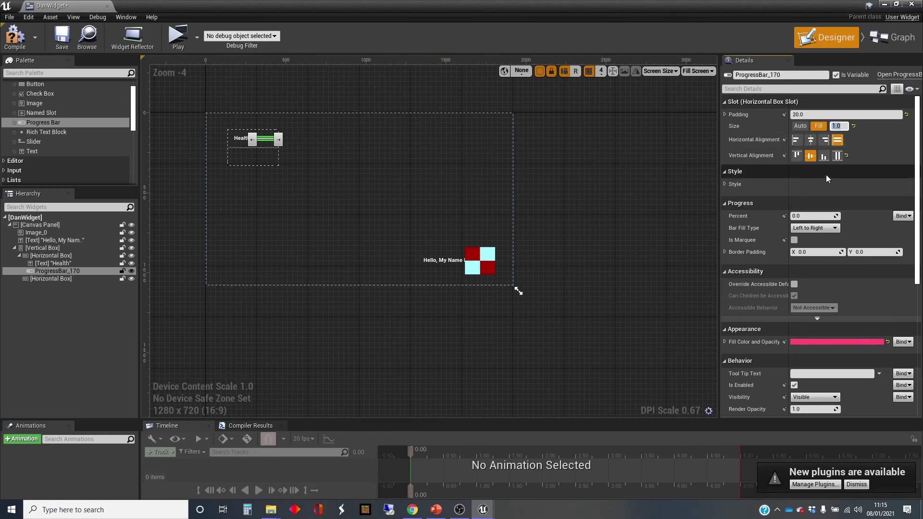
left_click(837, 155)
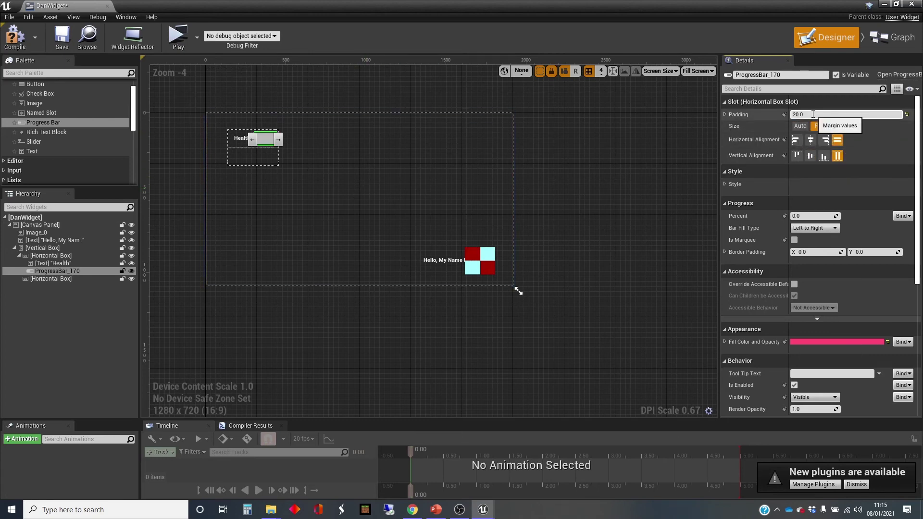
key("Return")
Step: Expand the bar's padding and set Top and Bottom to 40
left_click(725, 114)
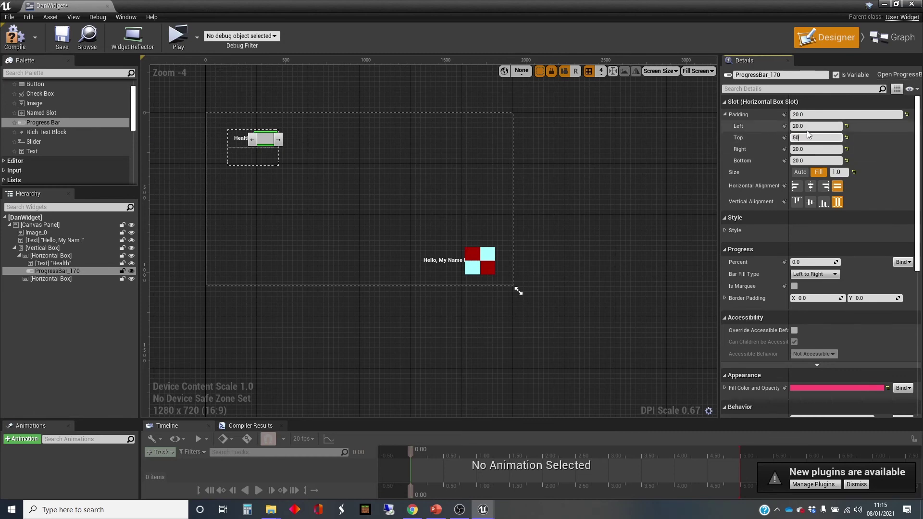
left_click(813, 160)
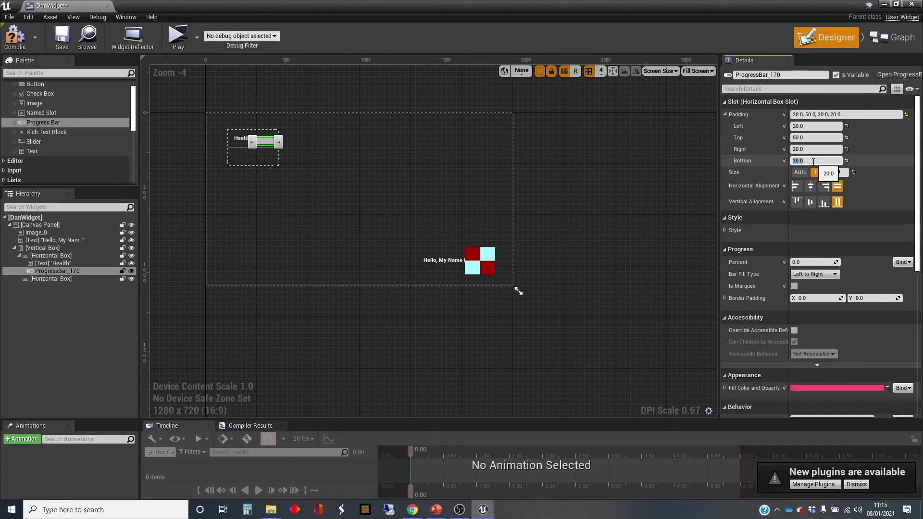
type("50")
key("Return")
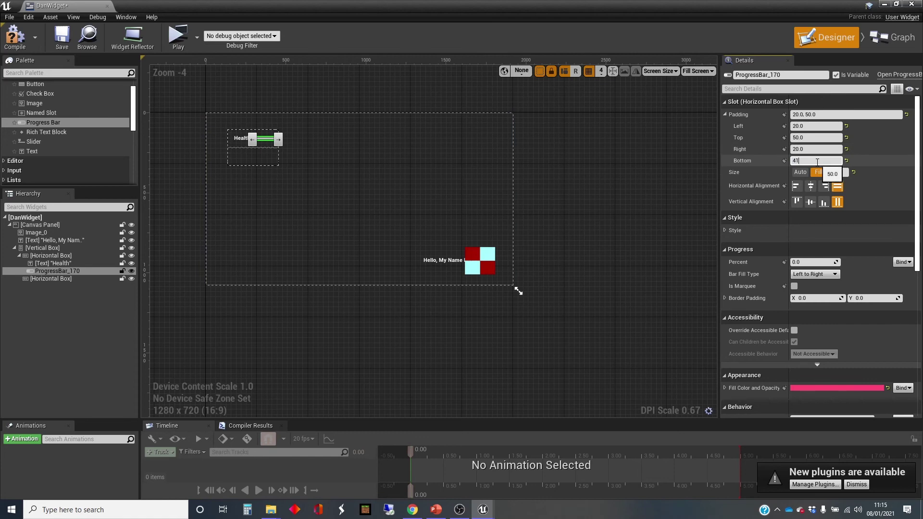
type("0")
key("Return")
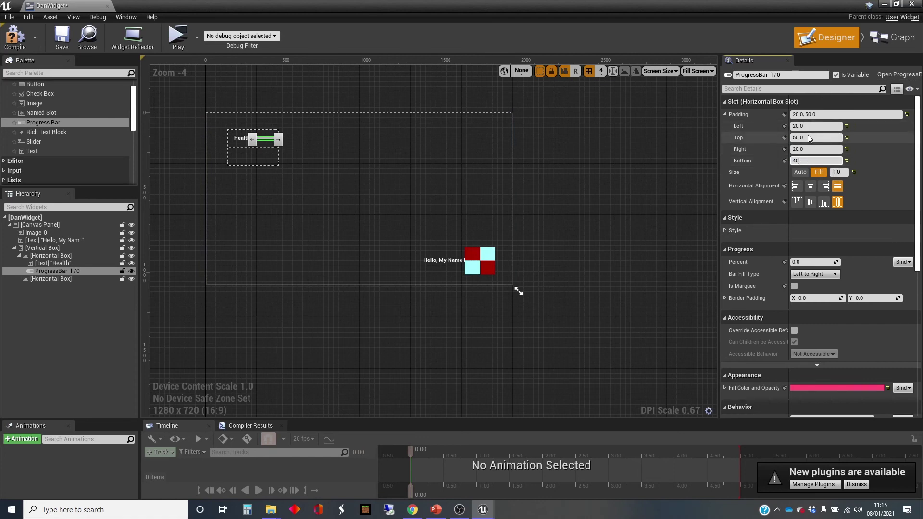
left_click(810, 136)
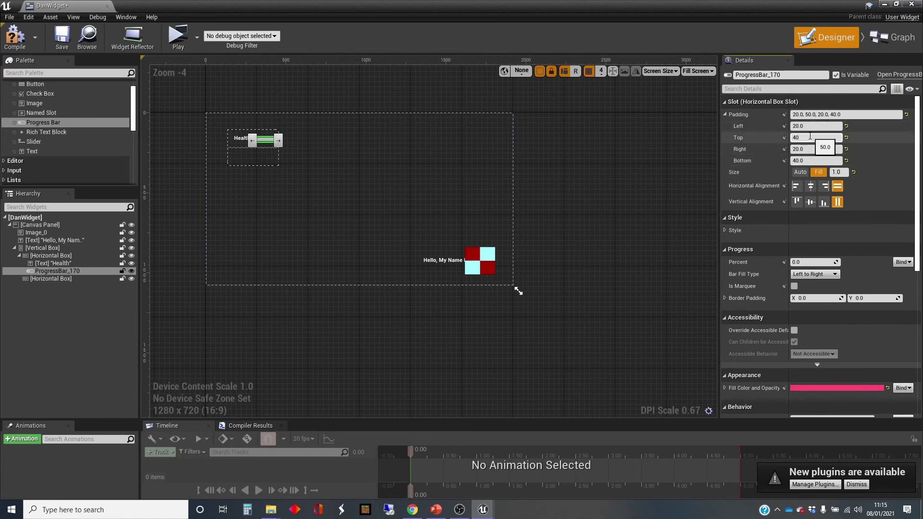
type("40")
key("Return")
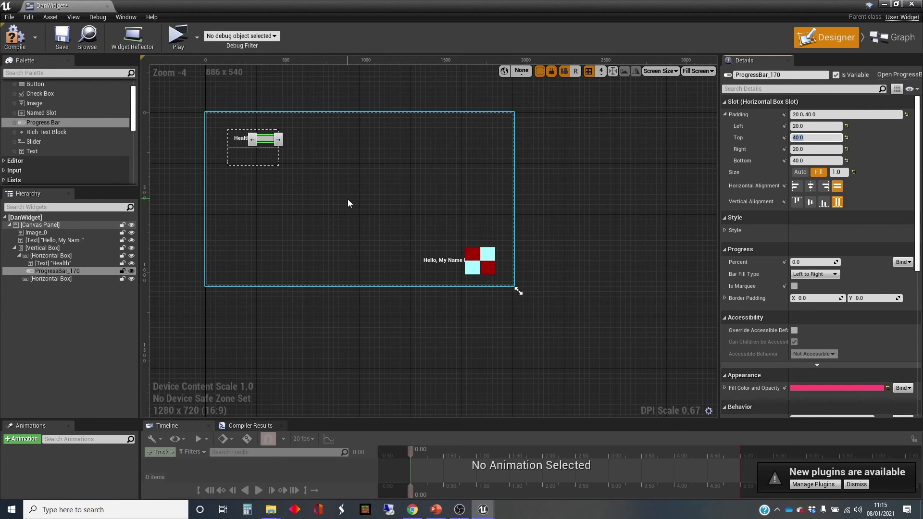
Step: Copy the Health label and progress bar and paste them into the empty second row
left_click(68, 263, "ctrl")
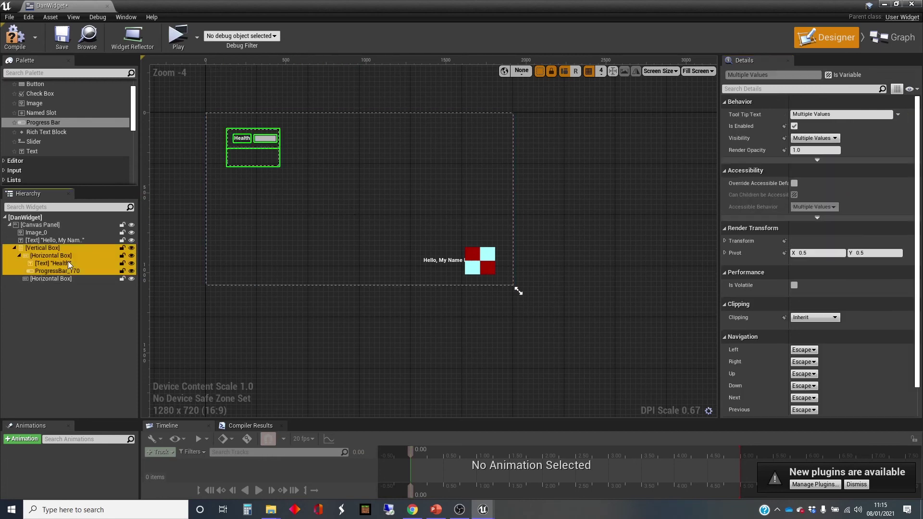
left_click(67, 263)
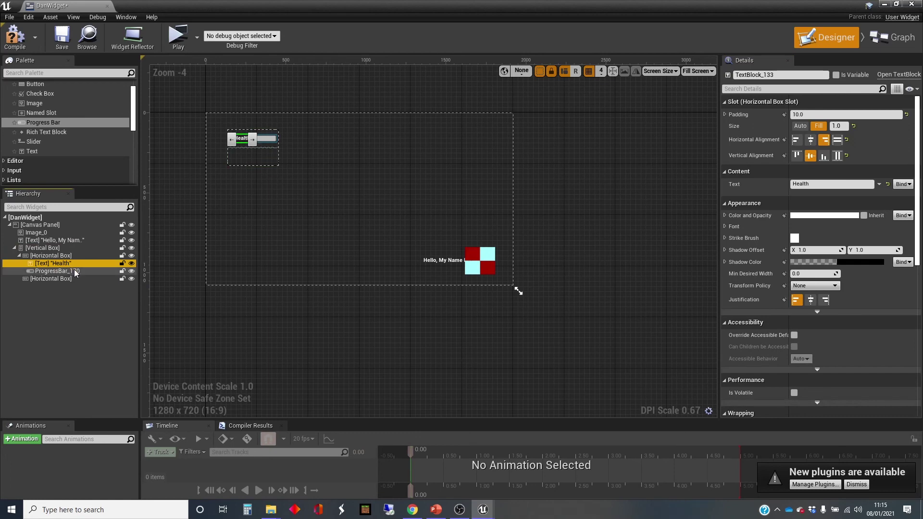
left_click(74, 270, "ctrl")
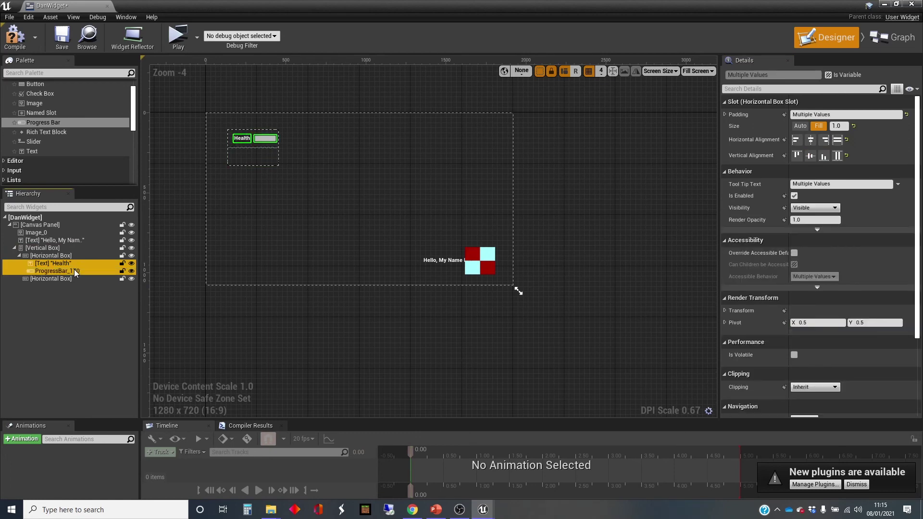
left_click(74, 278)
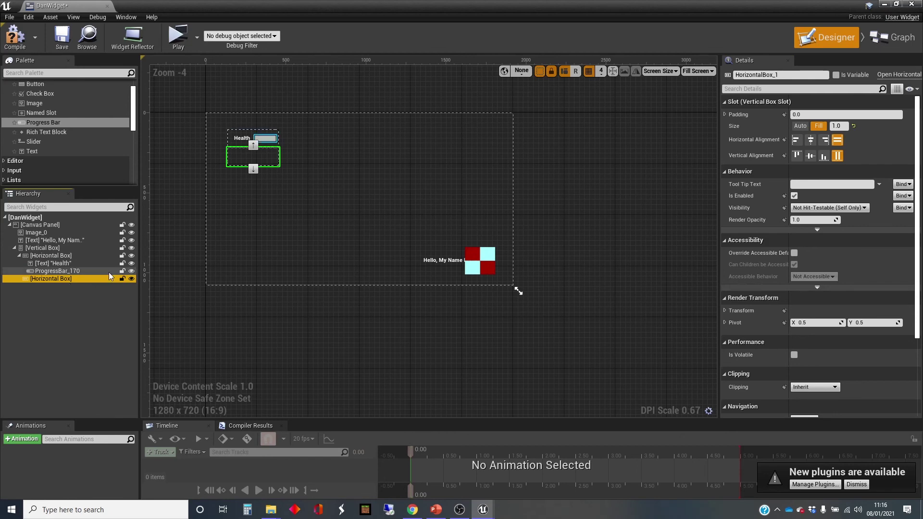
key("ctrl+v")
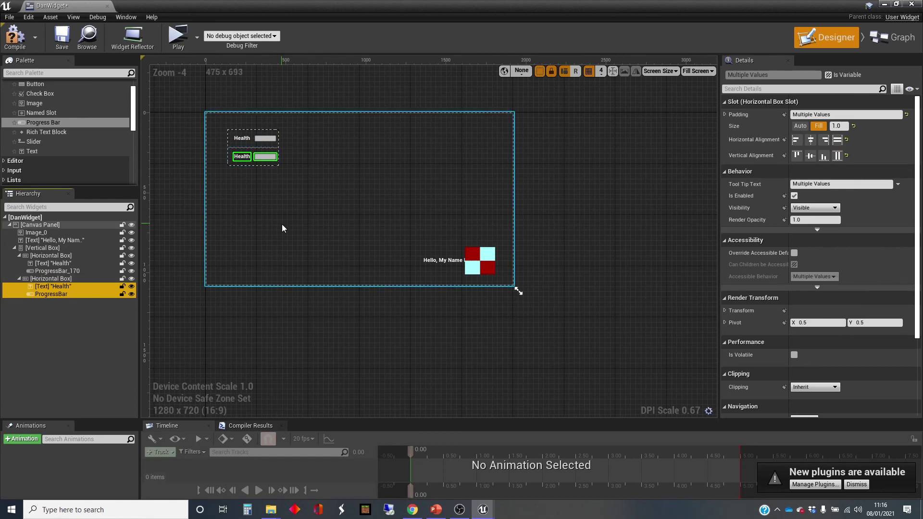
Step: Change the pasted label's text from Health to 'Mana' and deselect it
left_click(83, 287)
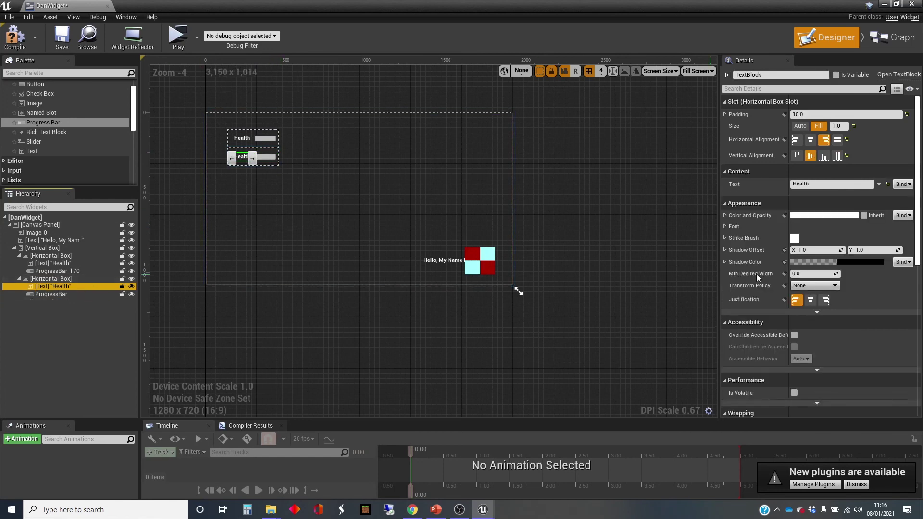
left_click(815, 184)
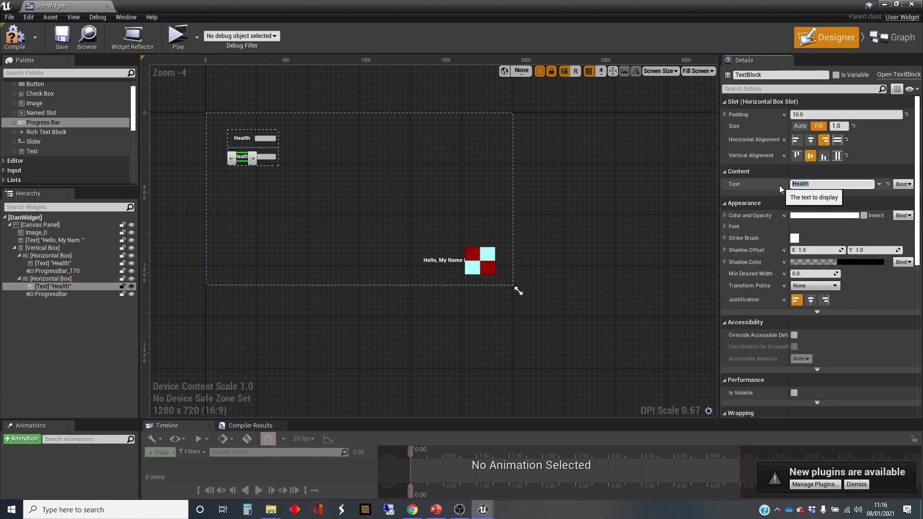
key("BackSpace")
key("BackSpace")
key("BackSpace")
key("BackSpace")
key("BackSpace")
key("BackSpace")
type("Mana")
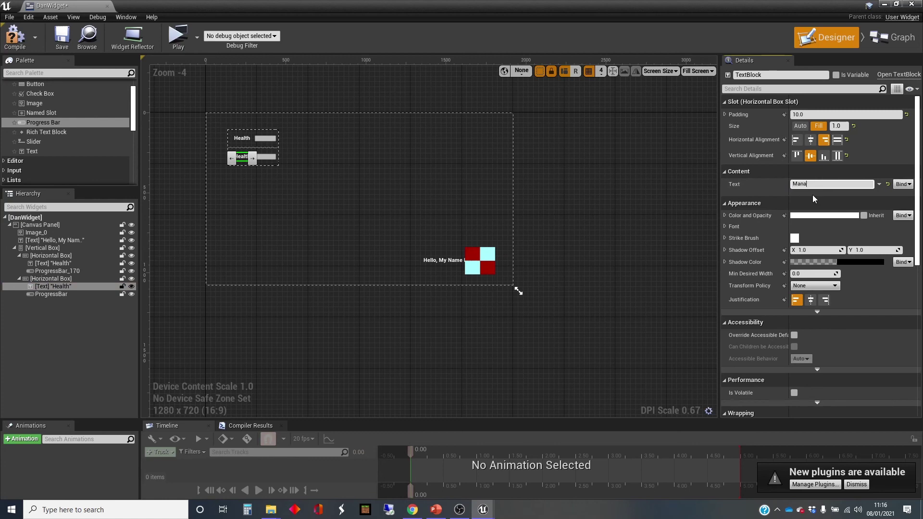
key("Return")
left_click(600, 189)
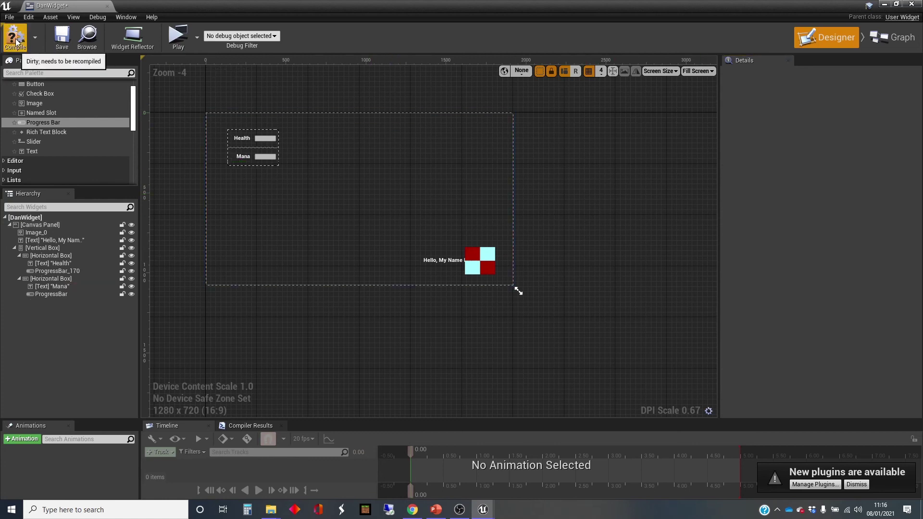
Step: Play the level in a preview window and walk the character around with W
left_click(177, 37)
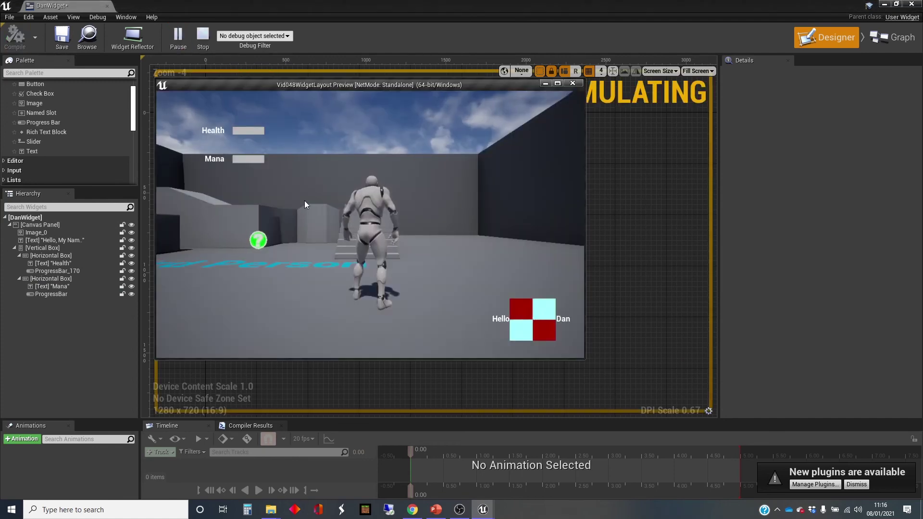
left_click(577, 318)
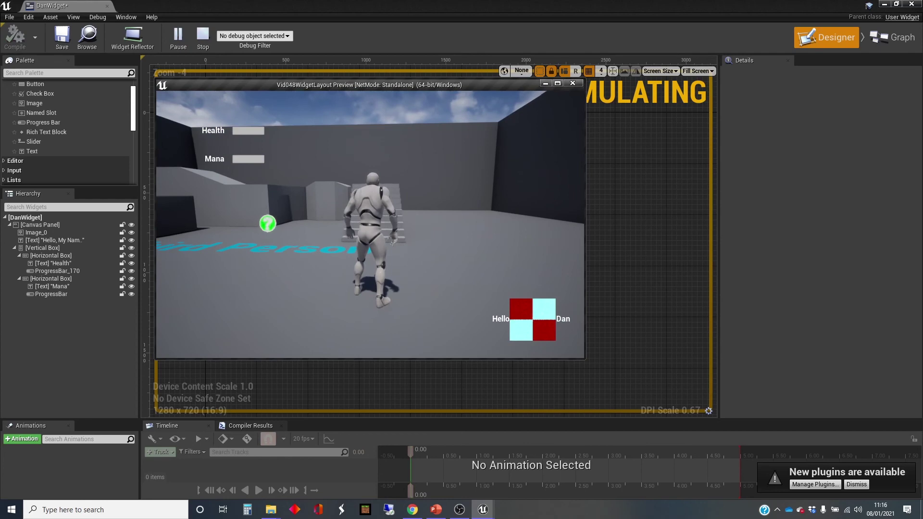
key("w")
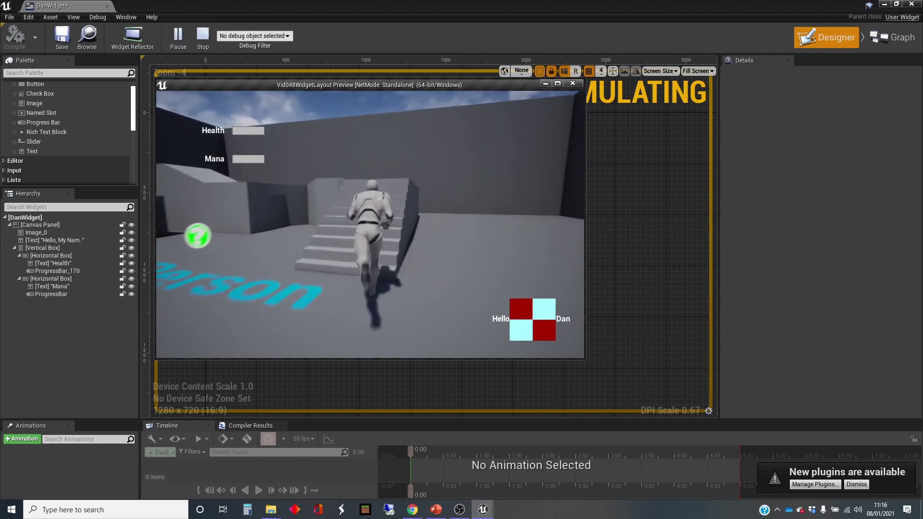
key("w")
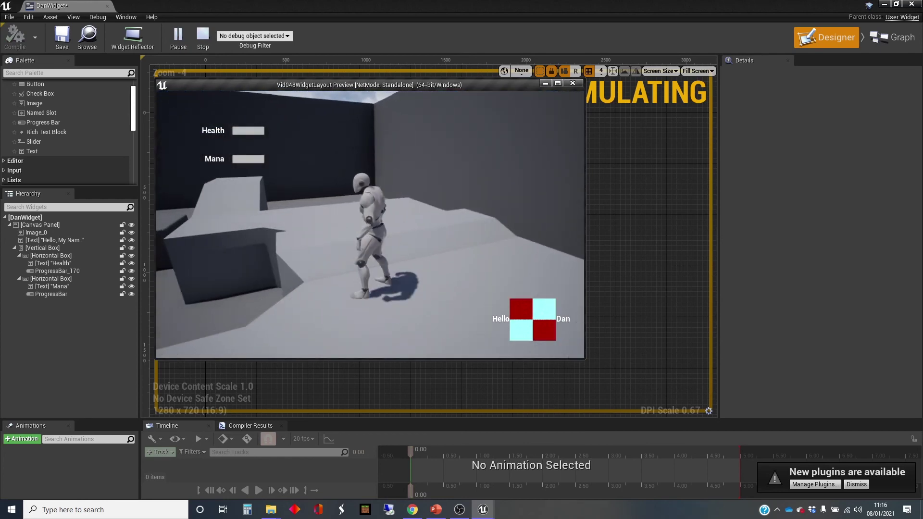
Step: Minimize the OBS window covering the game and drag the preview window's corner to enlarge it
key("alt+Tab")
key("Tab")
key("Tab")
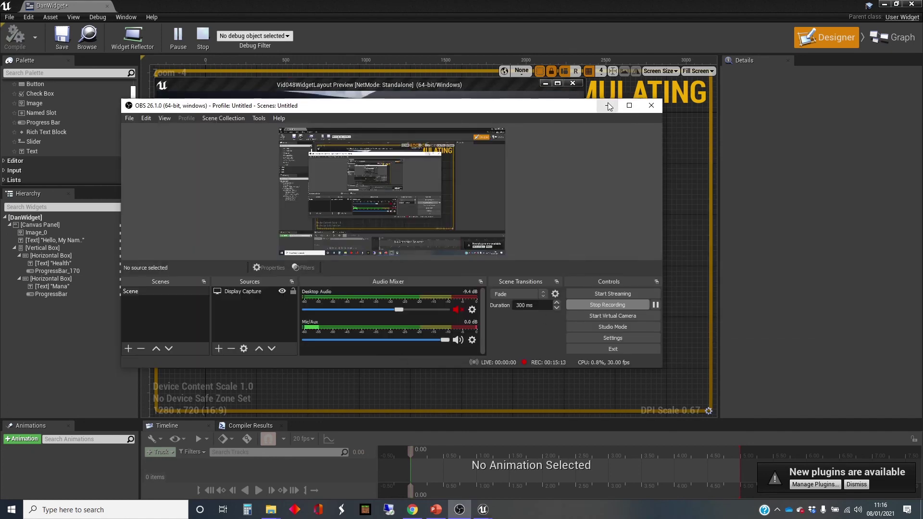
left_click(607, 105)
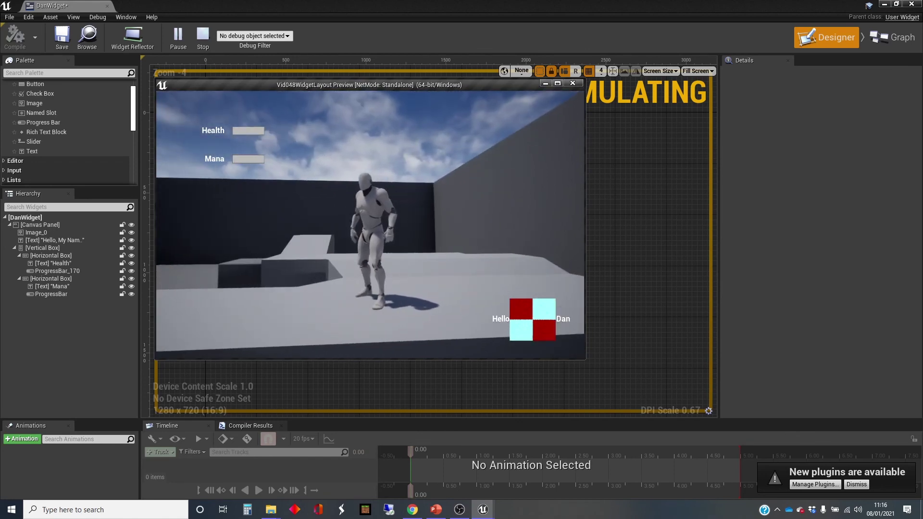
key("alt+Tab")
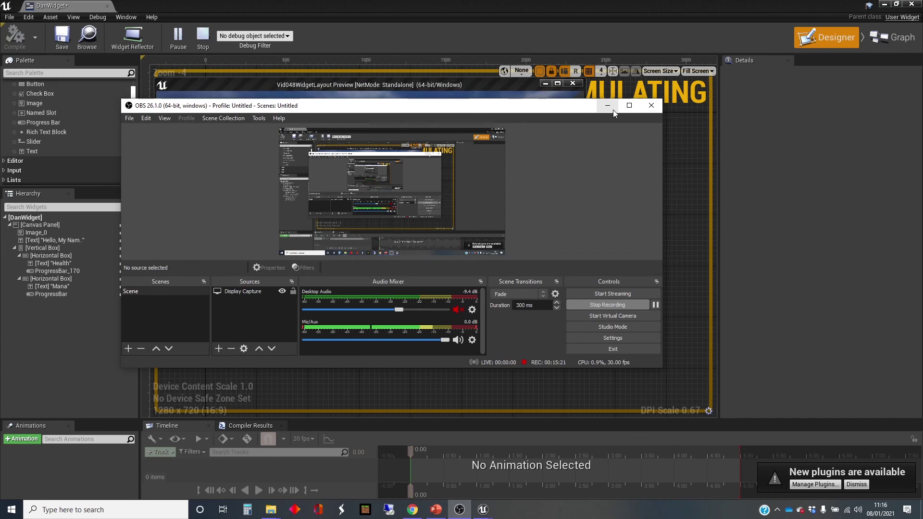
left_click(607, 106)
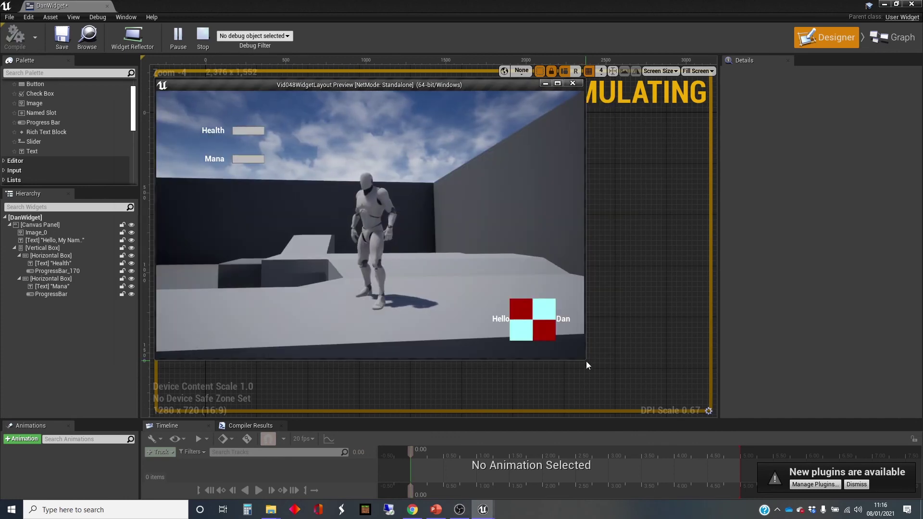
left_click_drag(585, 360, 599, 331)
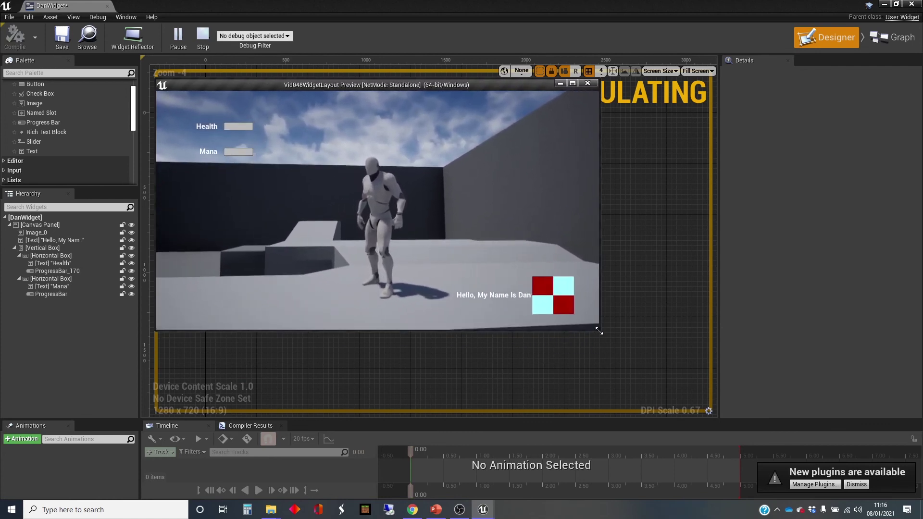
Step: Close the preview and drag the Vertical Box's bottom edge up to about 322 by 184
left_click(595, 83)
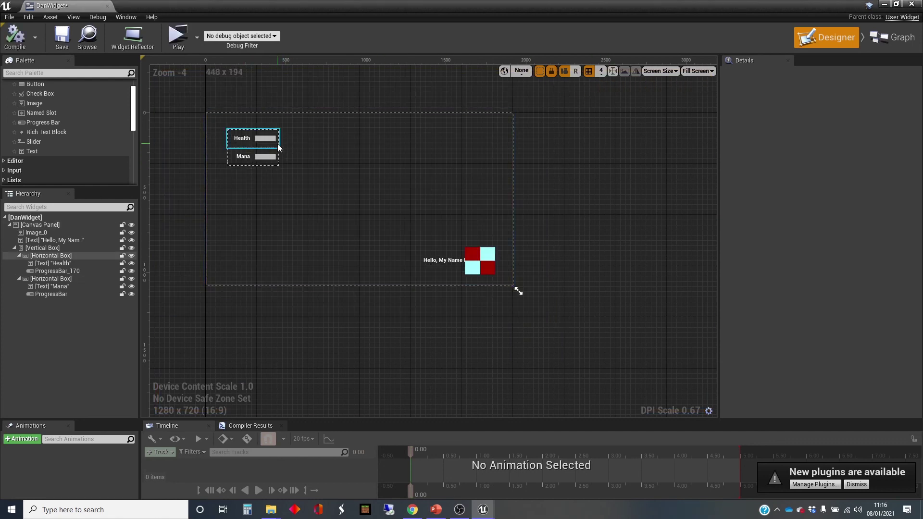
left_click(87, 247)
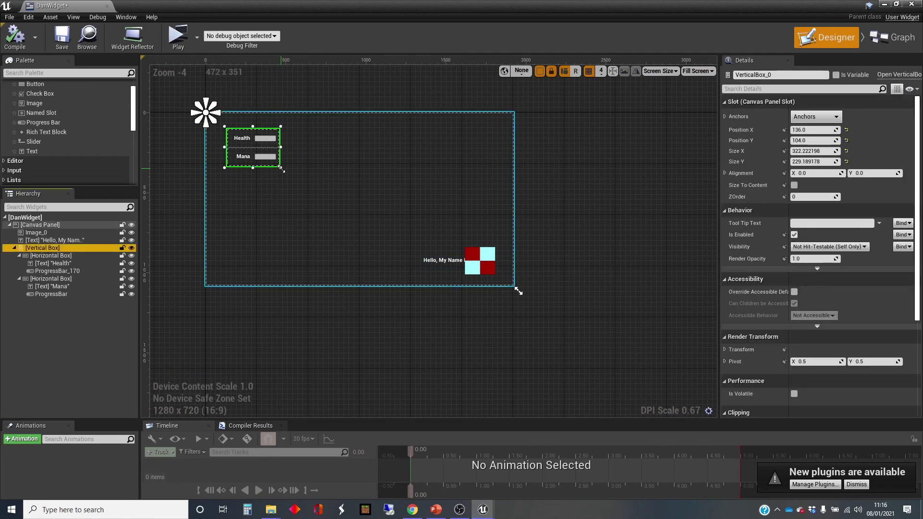
left_click_drag(252, 169, 253, 164)
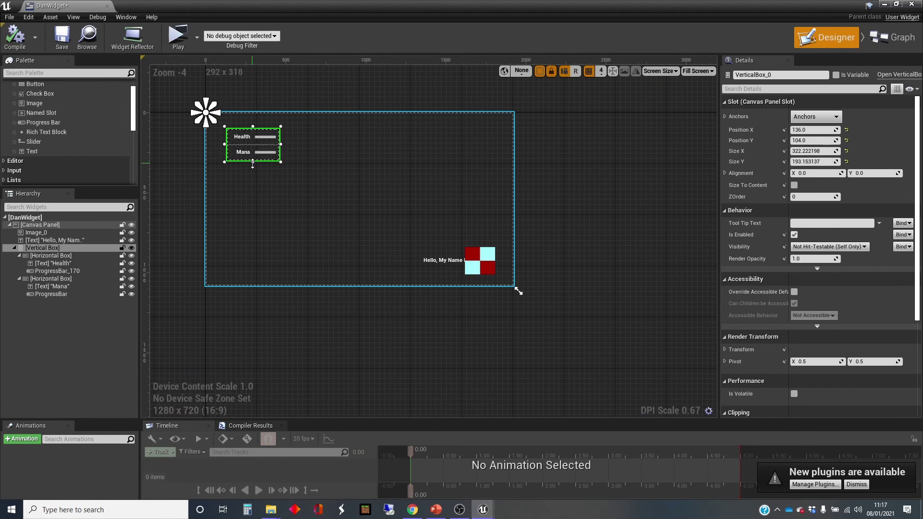
left_click_drag(253, 164, 253, 162)
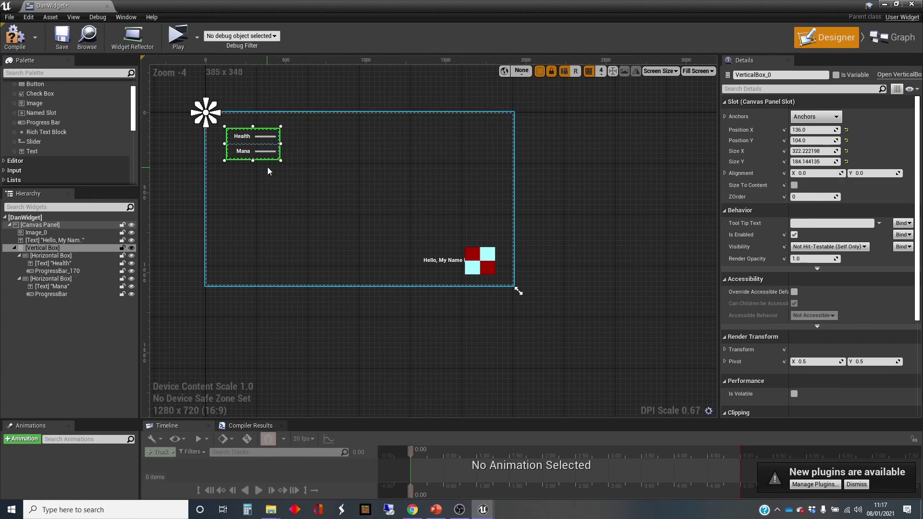
left_click(260, 137)
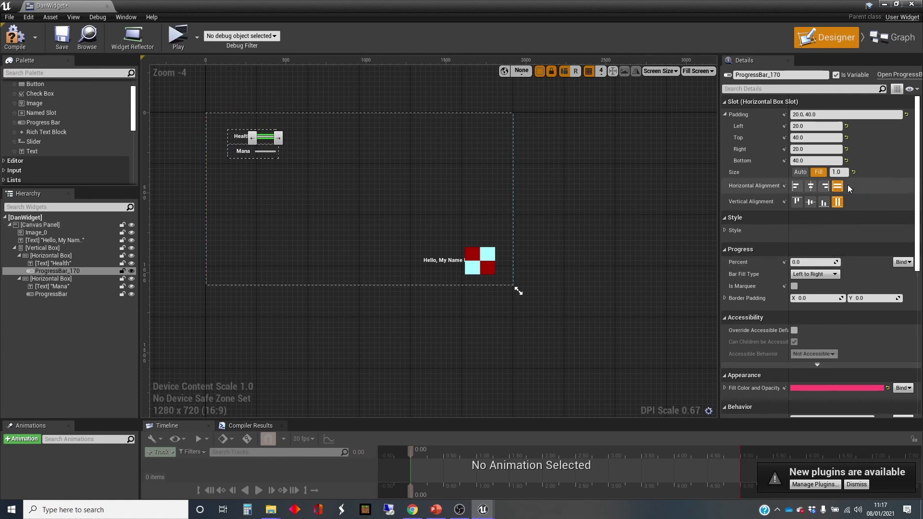
Step: Set the Health progress bar's Top and Bottom padding to 20
left_click(810, 160)
type("2")
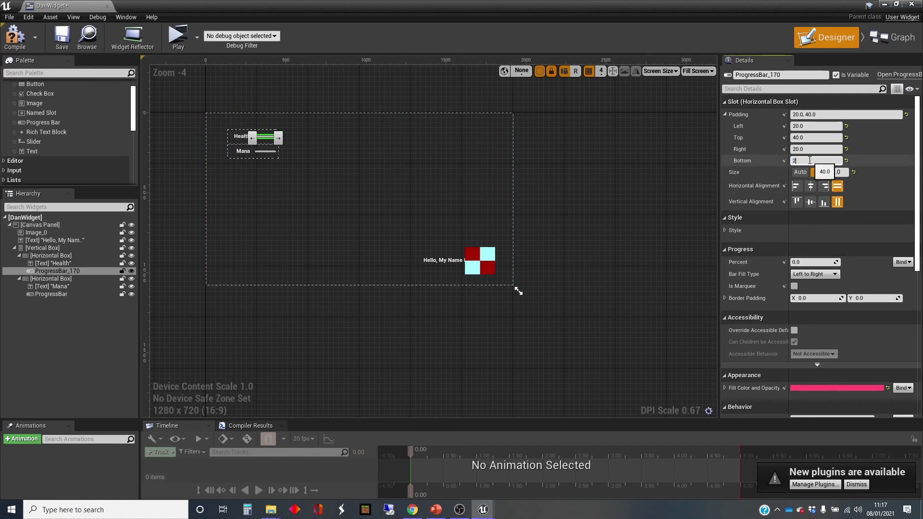
type("0")
left_click(804, 137)
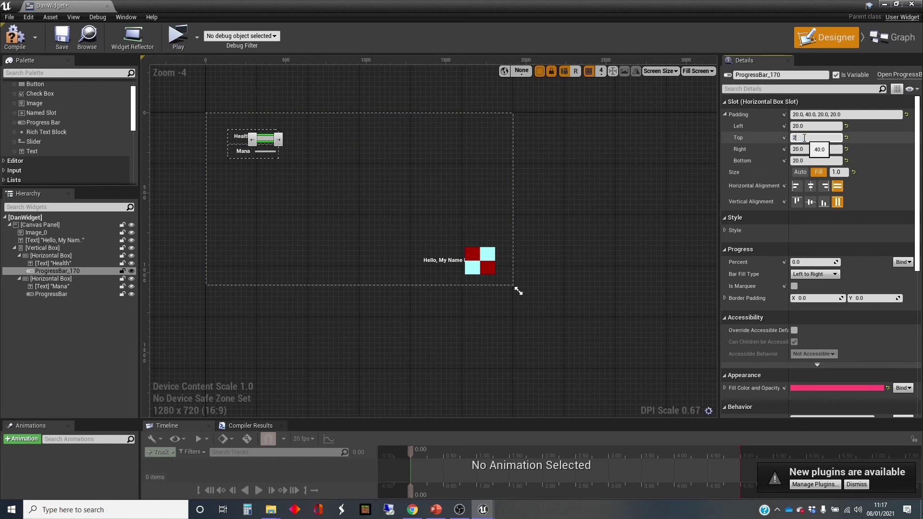
type("20")
key("Return")
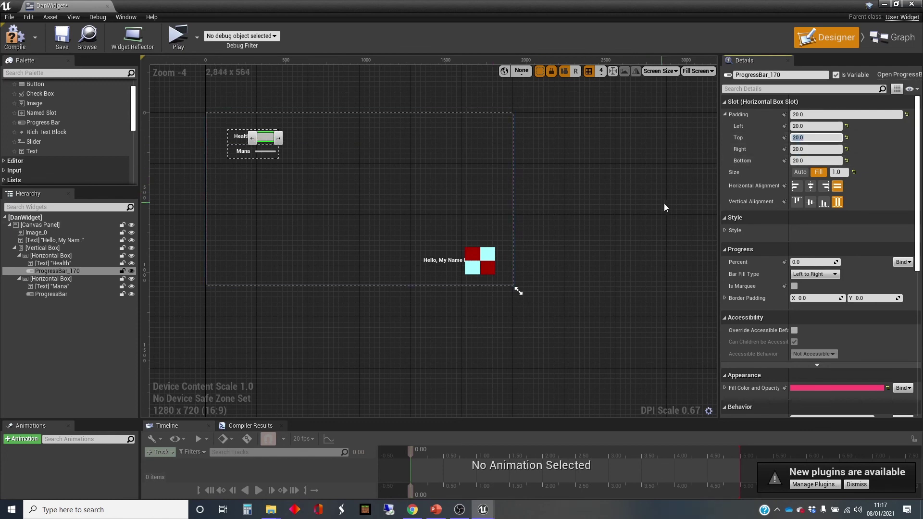
left_click(807, 160)
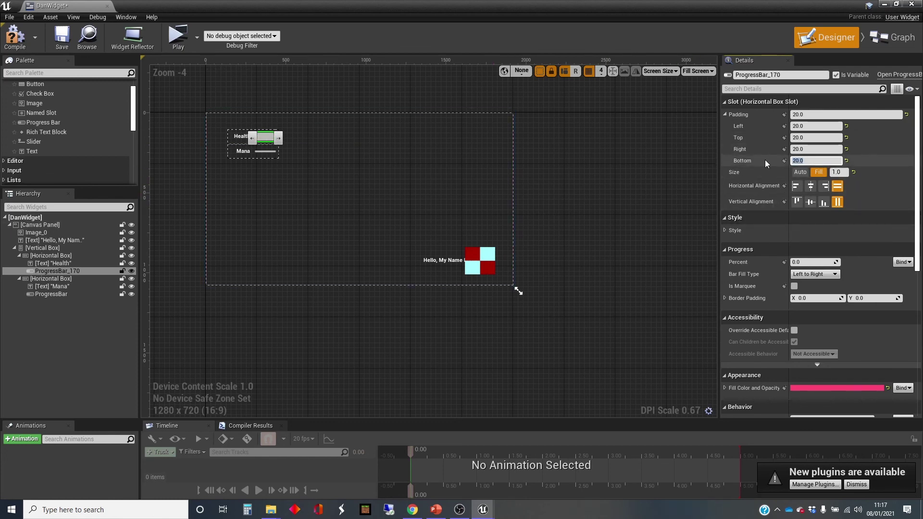
Step: Set the Mana progress bar's Top and Bottom padding to 20 as well
left_click(270, 152)
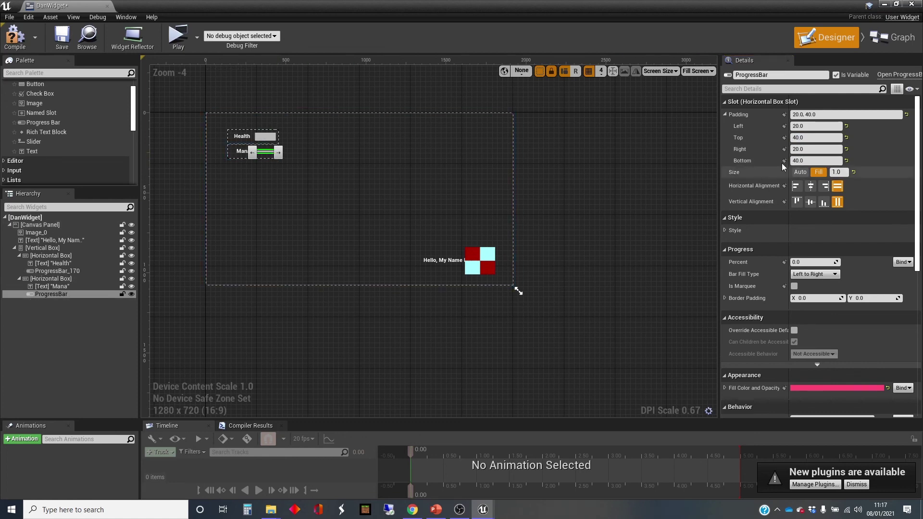
left_click(808, 137)
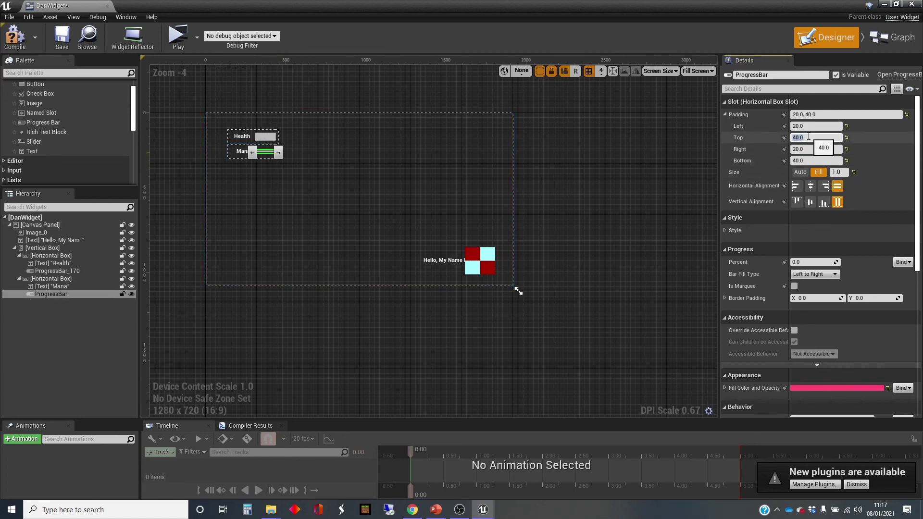
left_click(808, 160)
type("2")
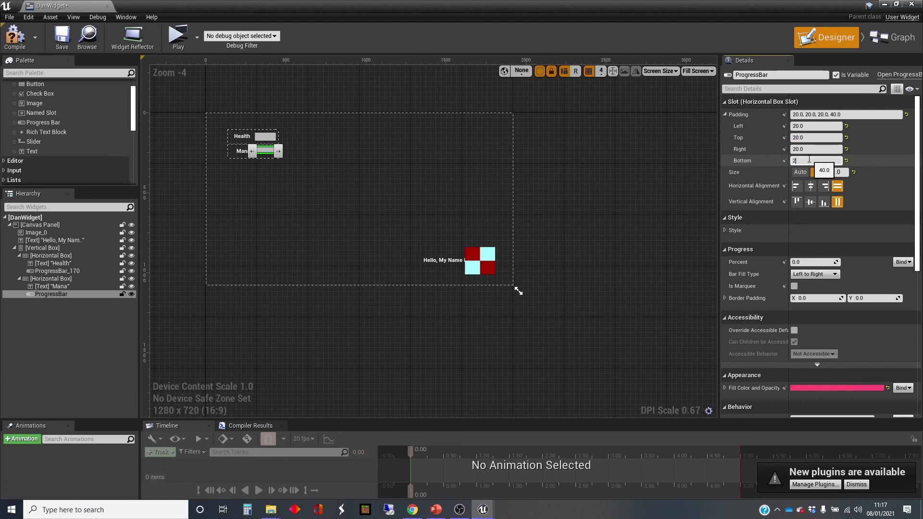
type("0")
key("Return")
left_click(403, 169)
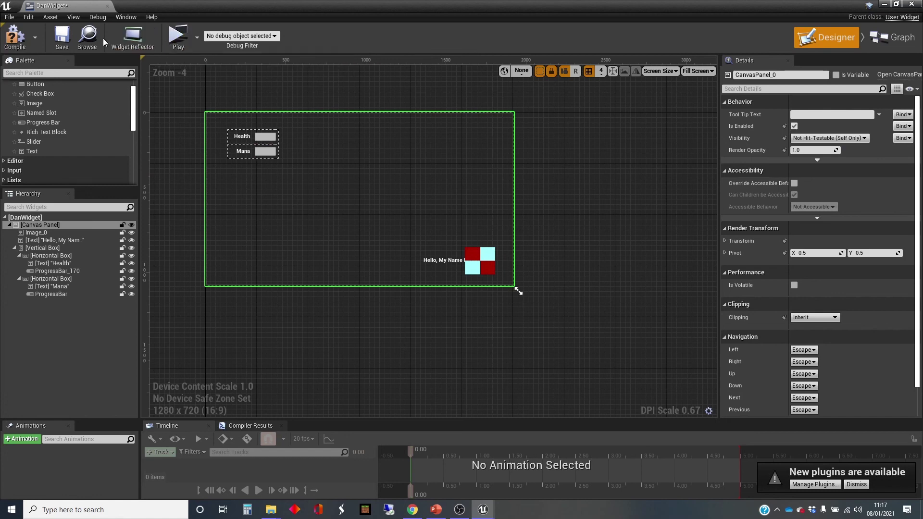
left_click(178, 38)
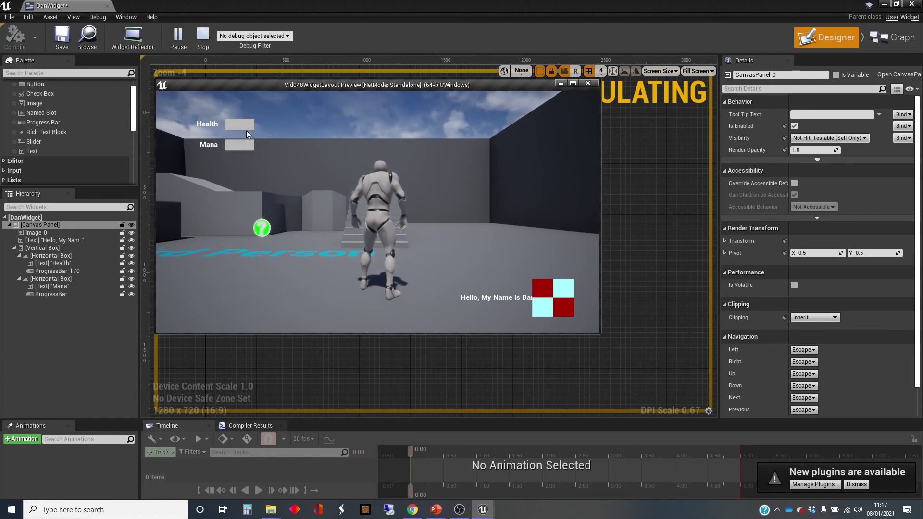
left_click_drag(349, 82, 563, 105)
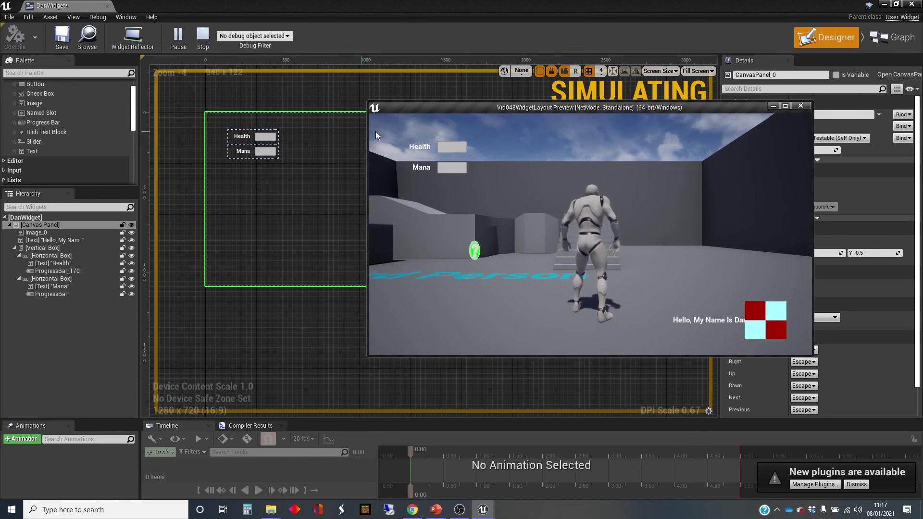
mouse_move(546, 106)
left_mouse_down()
mouse_move(462, 105)
mouse_move(396, 88)
left_mouse_up()
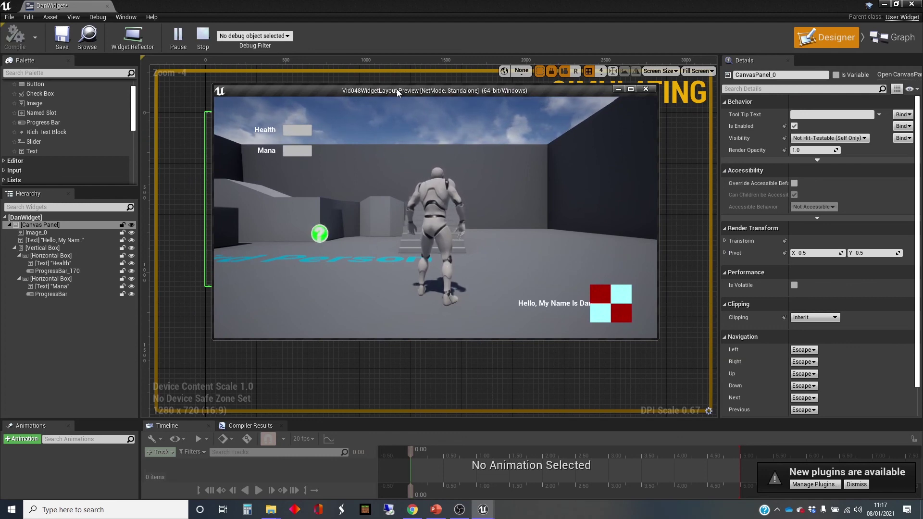
left_click_drag(420, 88, 499, 116)
left_click(724, 114)
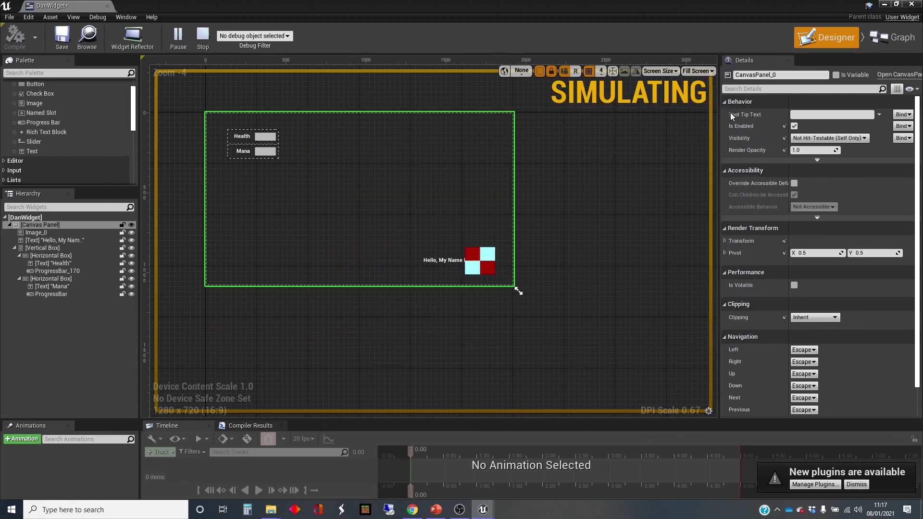